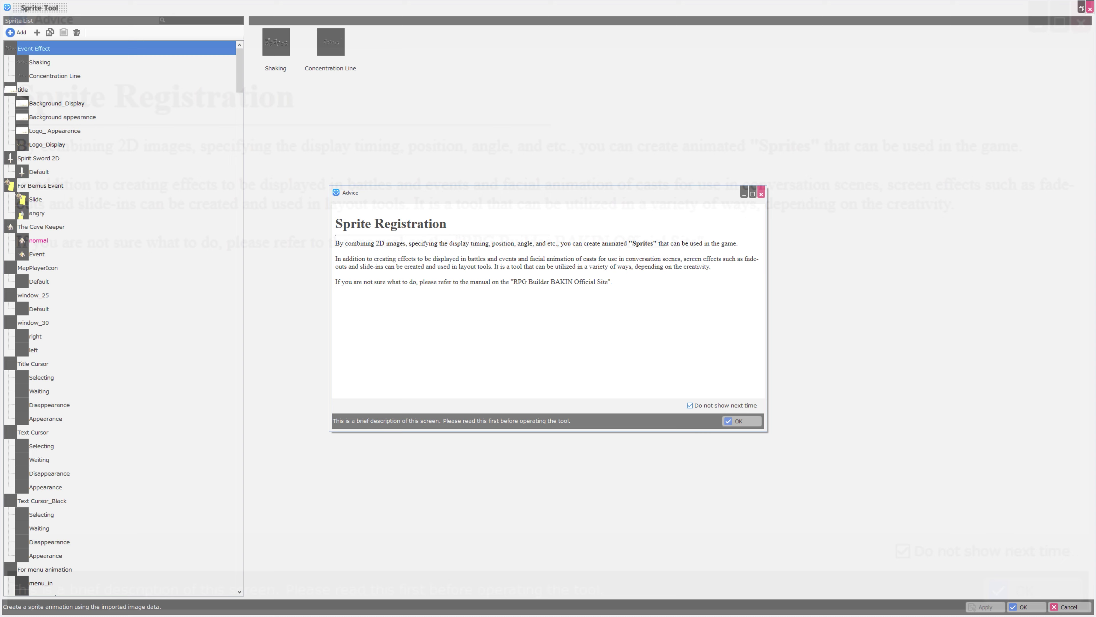
- Dismiss the Sprite Registration advice and narrow the sprite list to widen the preview area
key("Return")
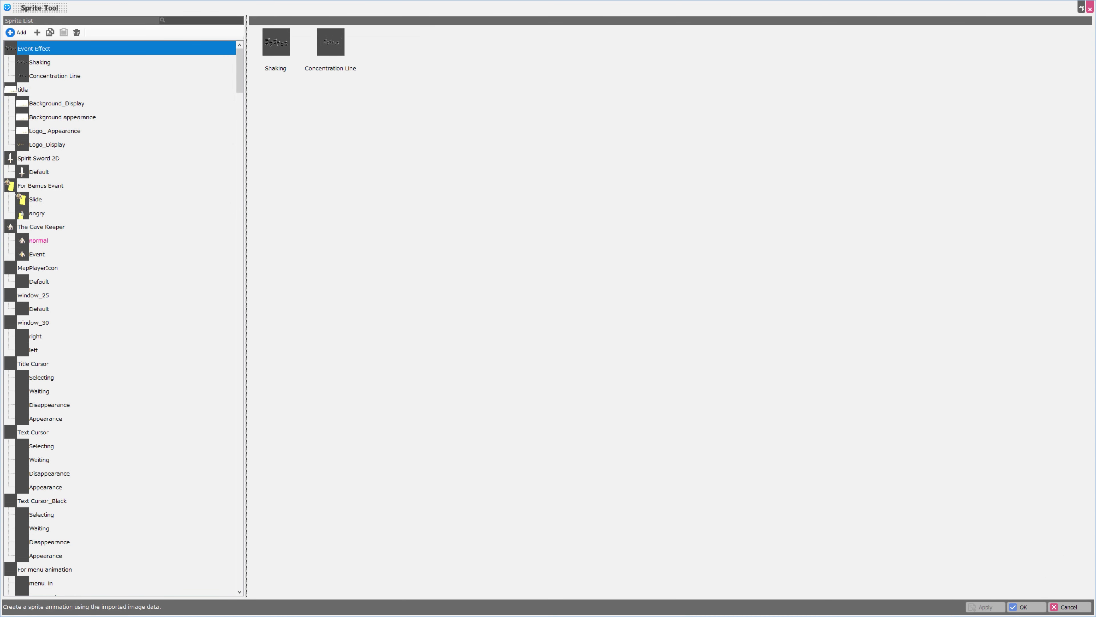
left_click_drag(246, 306, 206, 305)
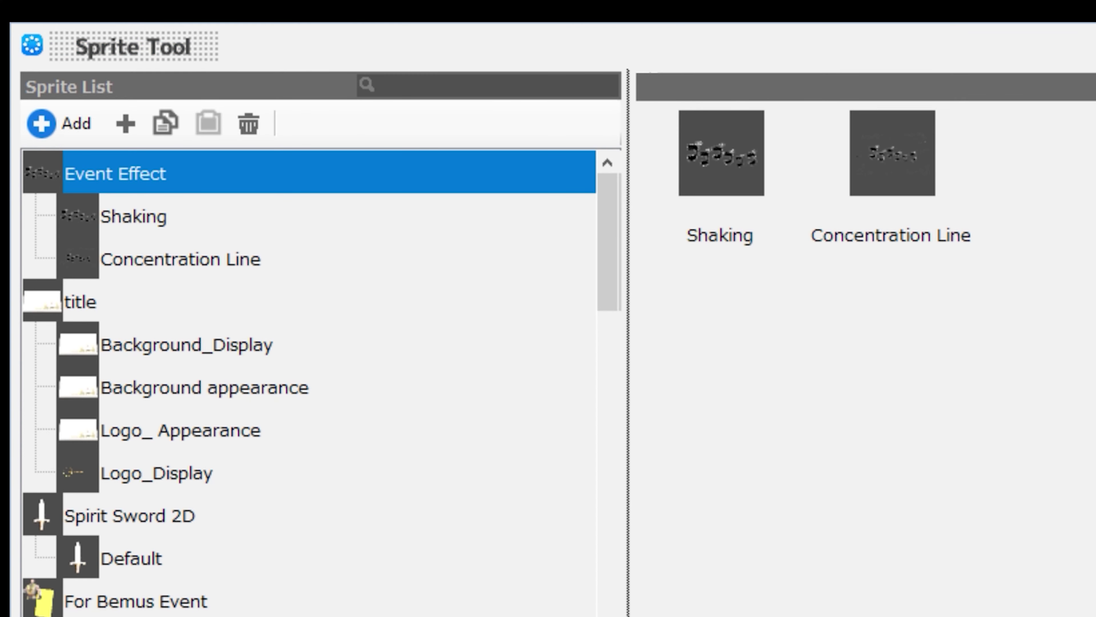
left_click(488, 86)
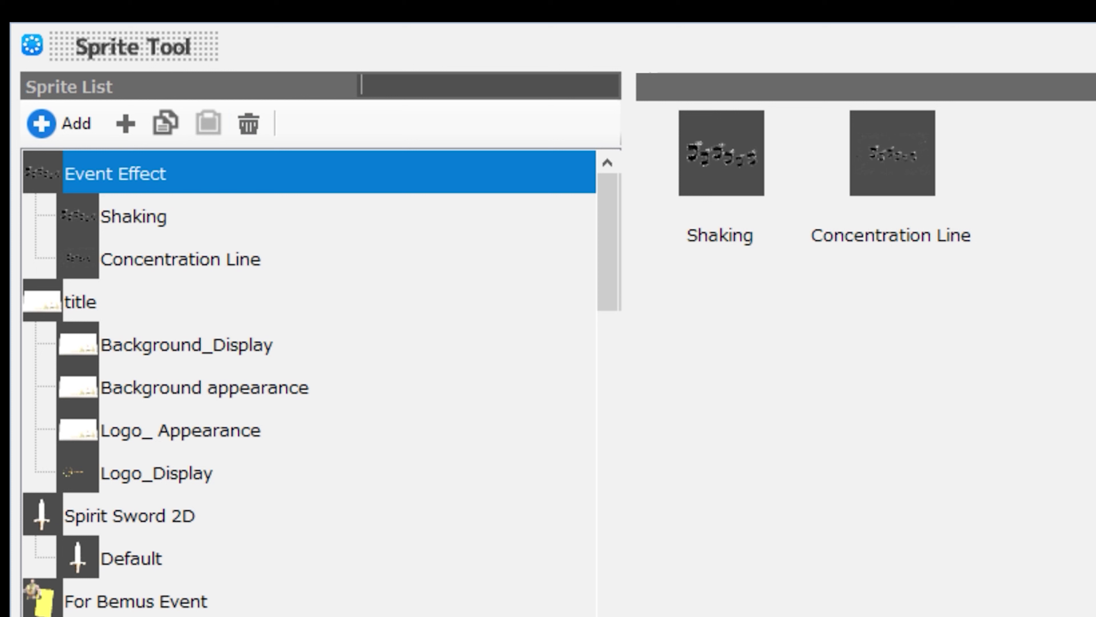
- Preview the Shaking and Concentration Line motions of Event Effect, ending with Shaking open
left_click(115, 174)
left_click(133, 216)
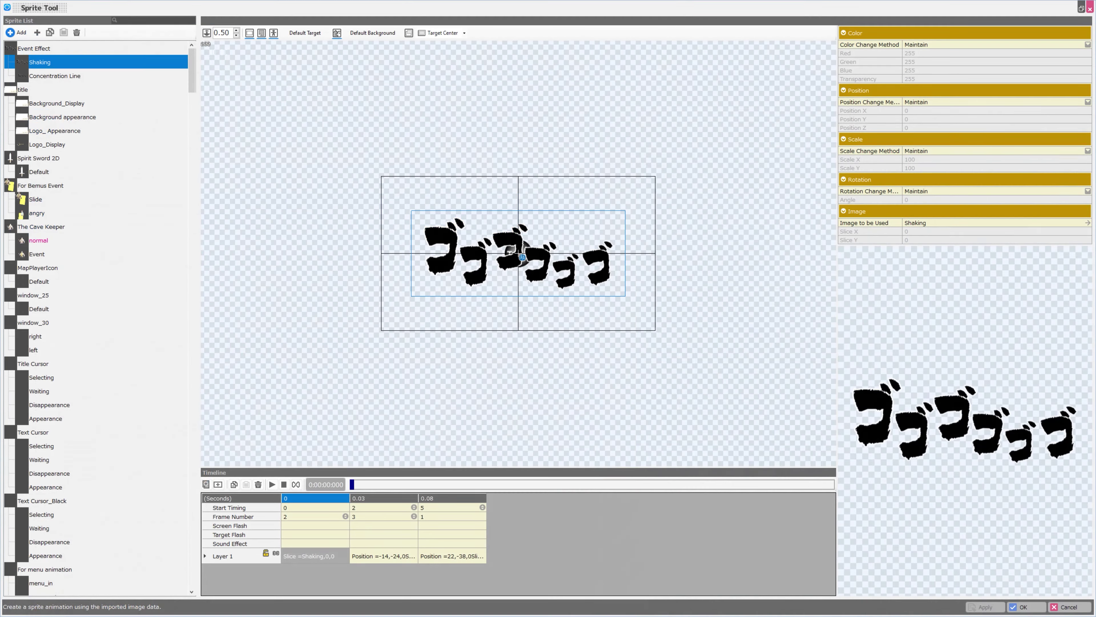
left_click(54, 76)
left_click(54, 76)
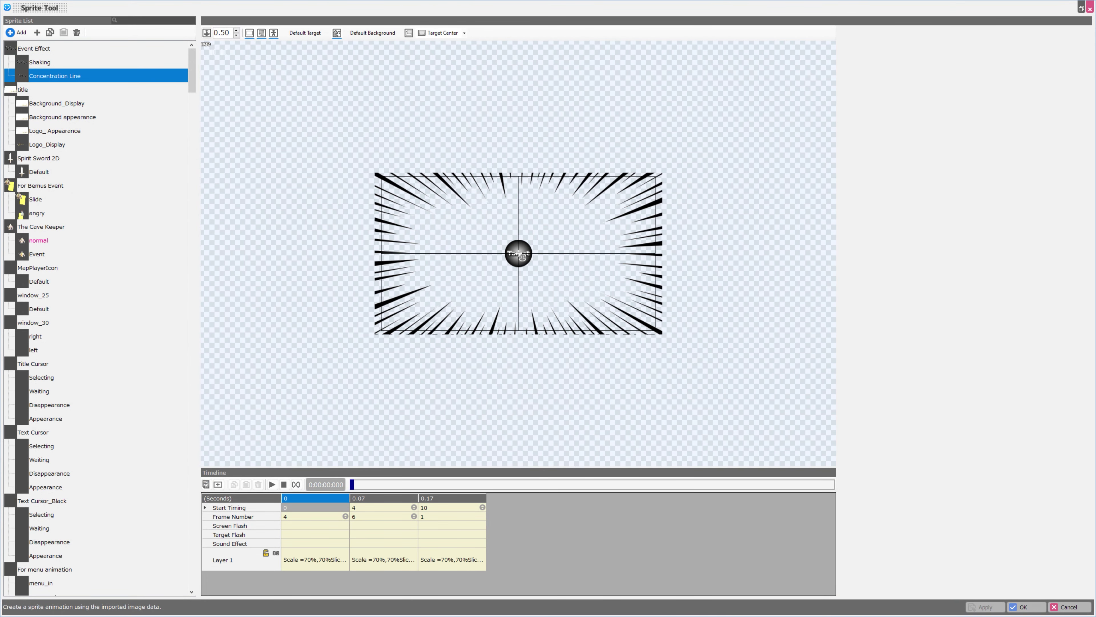
left_click(40, 62)
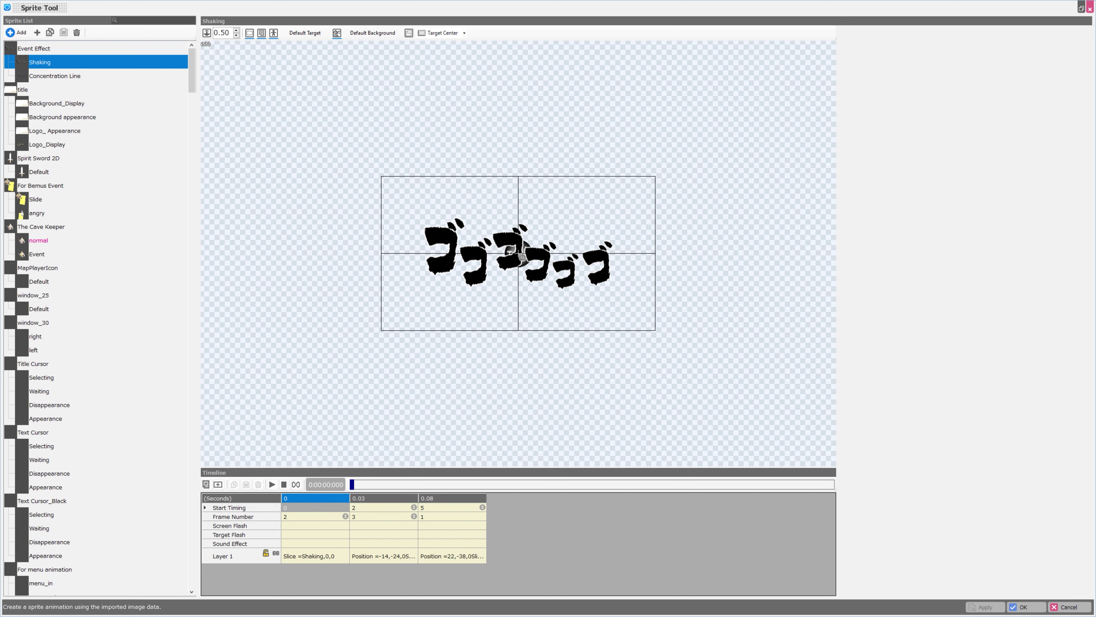
- Enlarge the preview area above the timeline and set the Shaking preview's zoom to 1.20
mouse_move(518, 467)
left_mouse_down()
mouse_move(518, 307)
mouse_move(518, 485)
left_mouse_up()
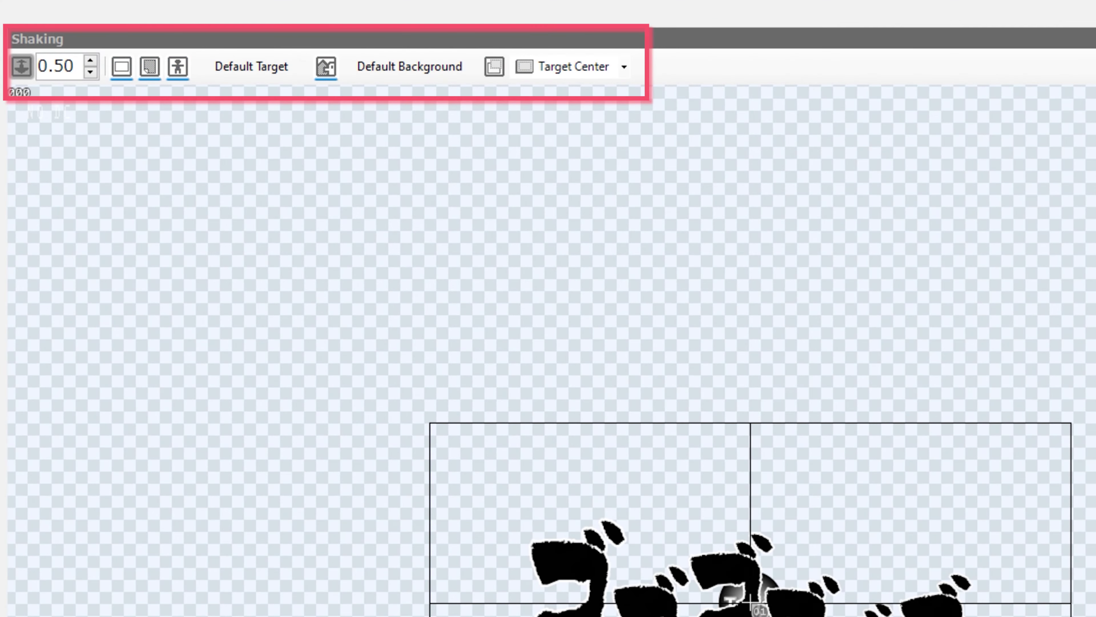
scroll(552, 351, "up", 4)
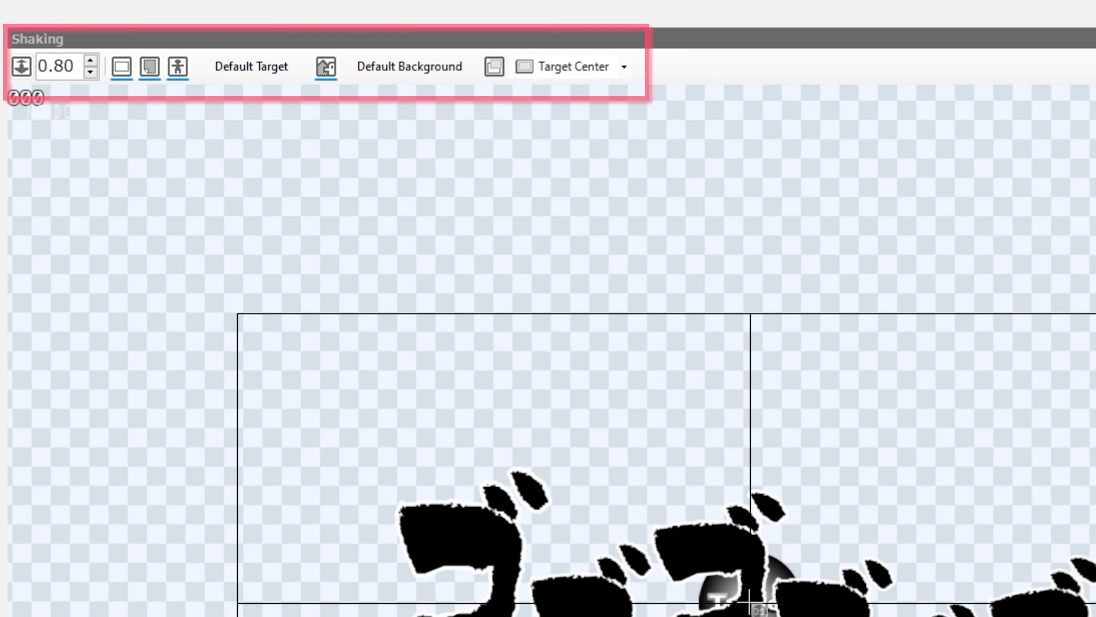
key("Up")
key("Up")
key("Up")
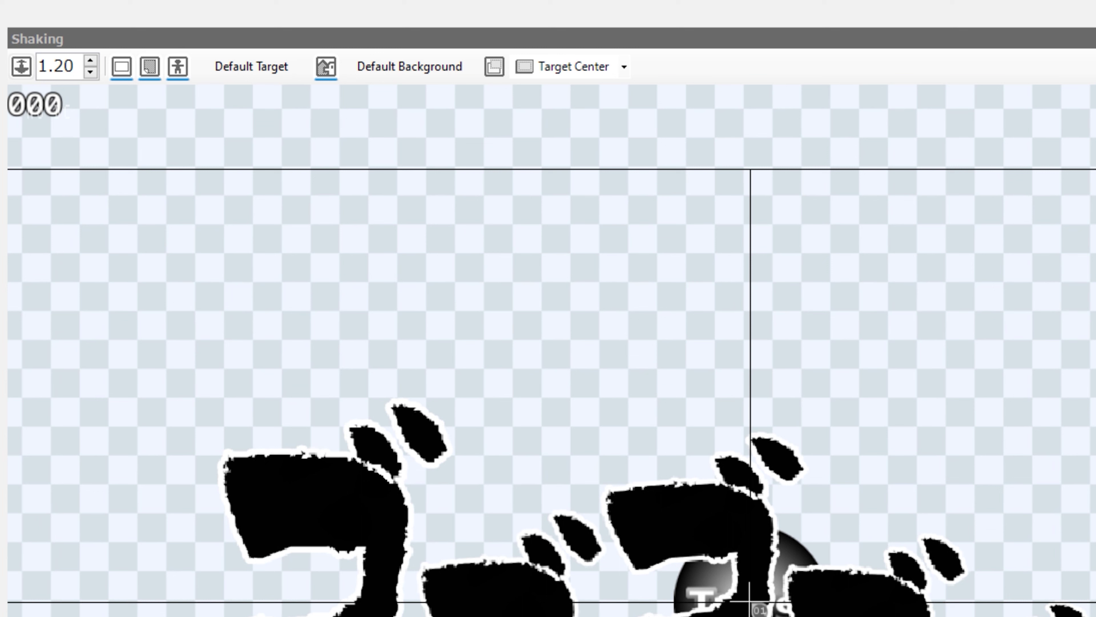
left_click(121, 67)
left_click(120, 67)
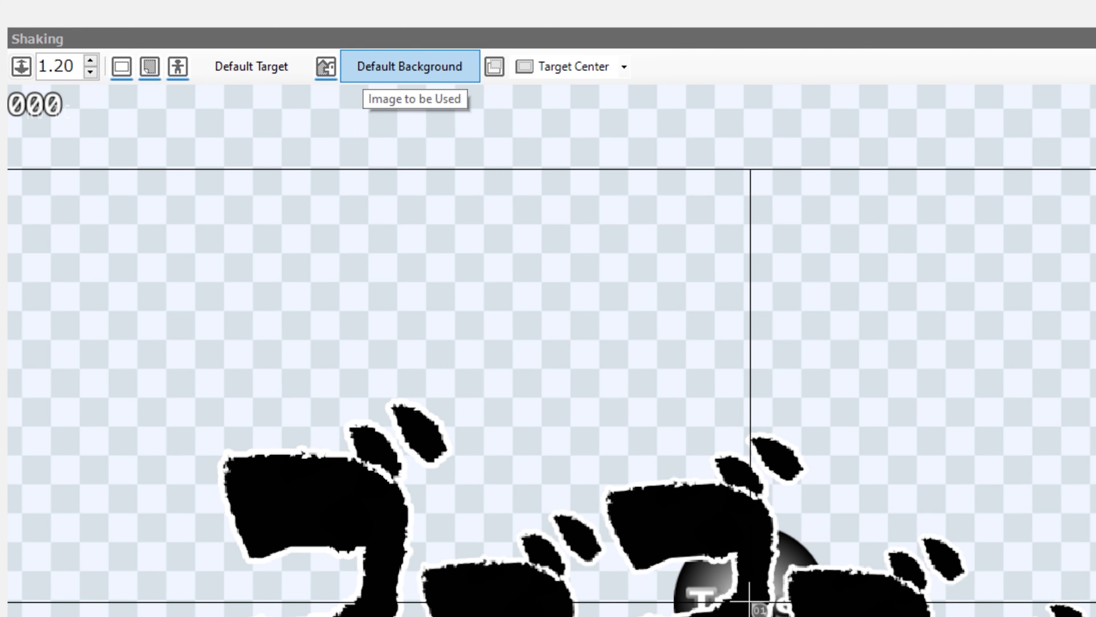
- Set the preview zoom to 0.80 and try Target Feet and Entire Screen as the position from target, ending on Target Center
scroll(552, 350, "down", 4)
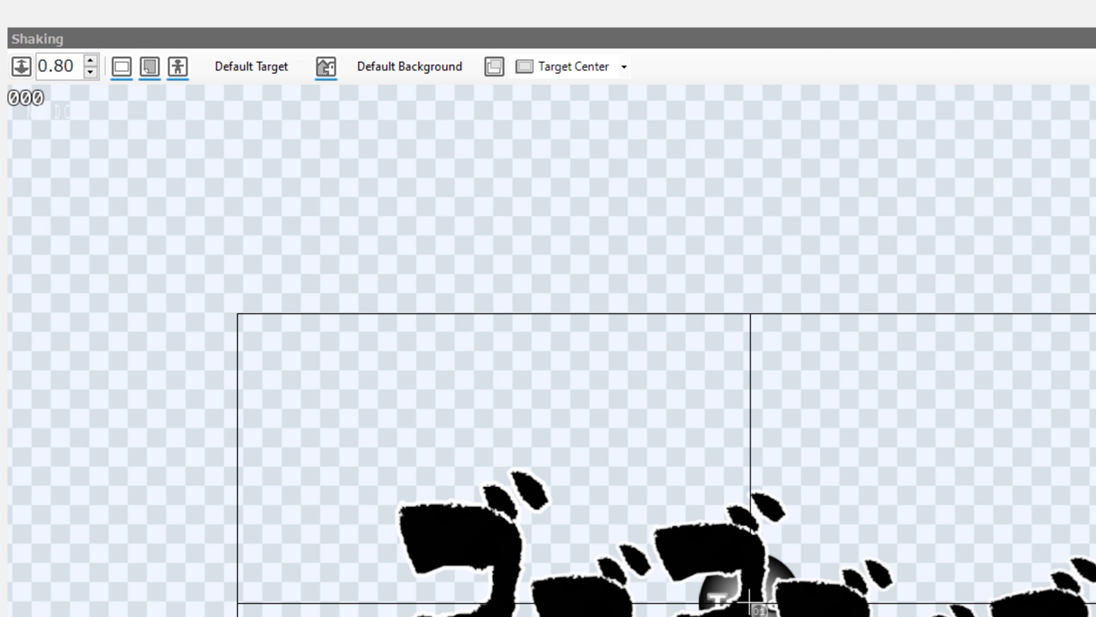
left_click(624, 66)
left_click(565, 107)
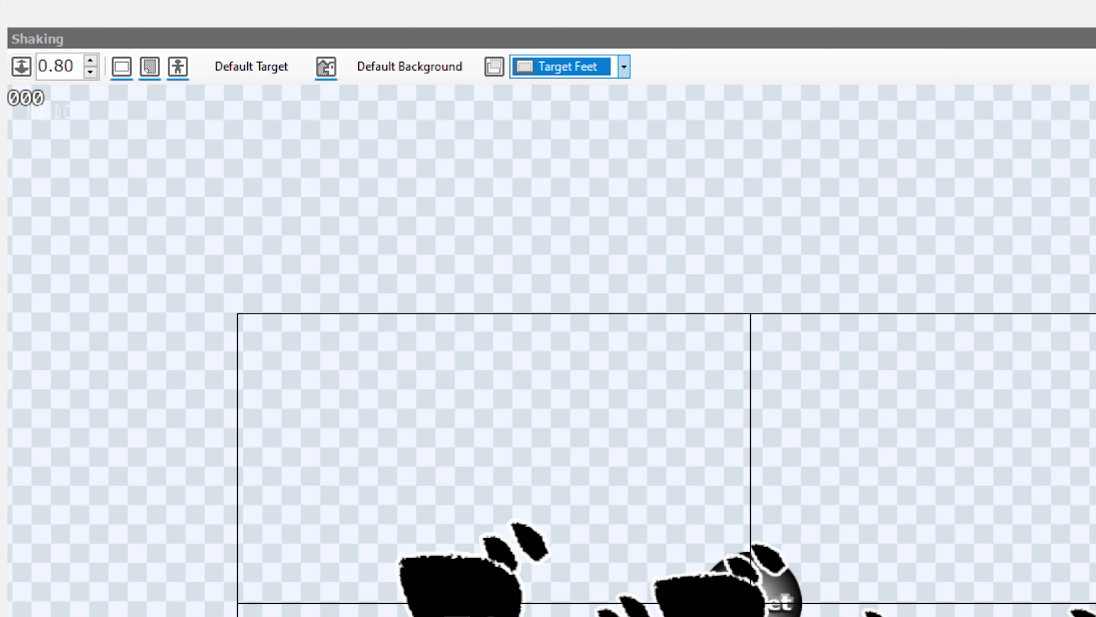
left_click(623, 67)
left_click(604, 122)
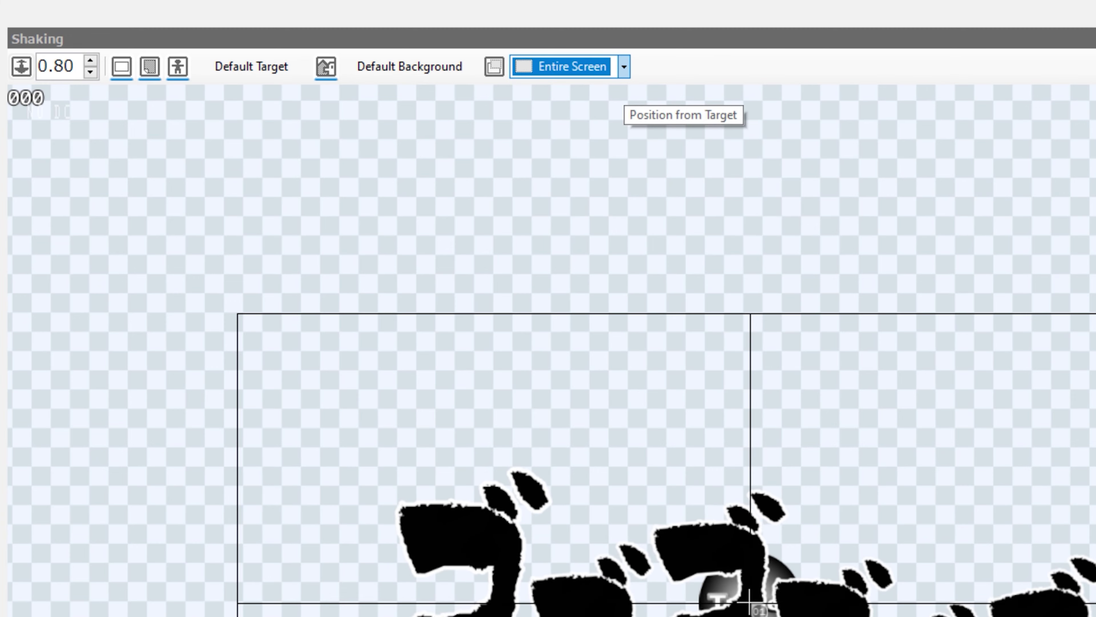
left_click(624, 68)
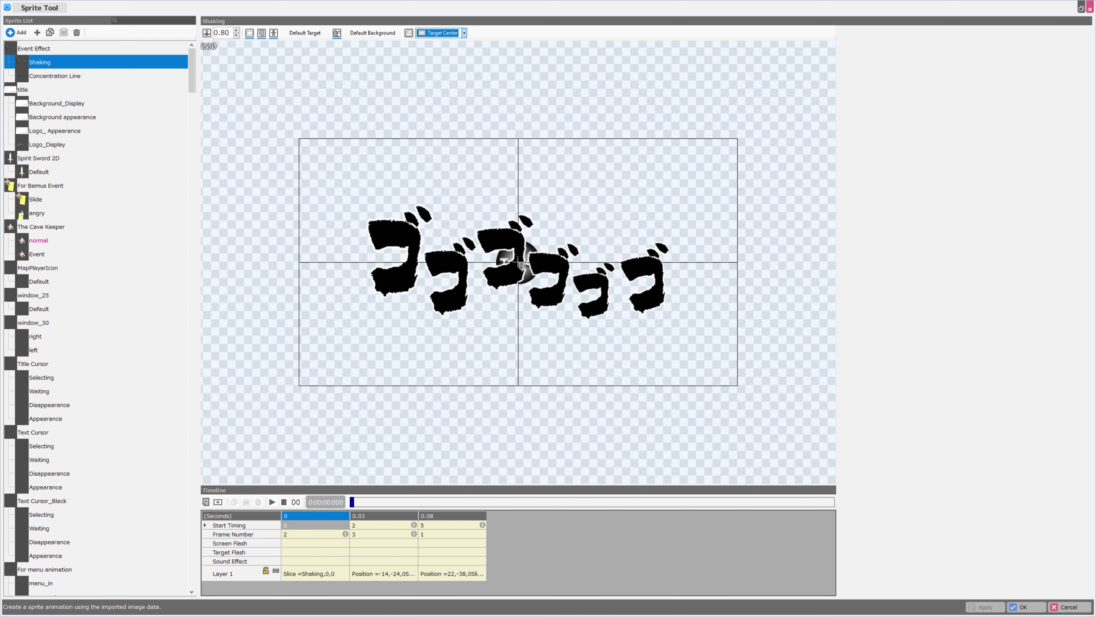
- Select the Layer 1 entry of Shaking's first frame to show its image settings
double_click(231, 573)
key("Escape")
double_click(231, 573)
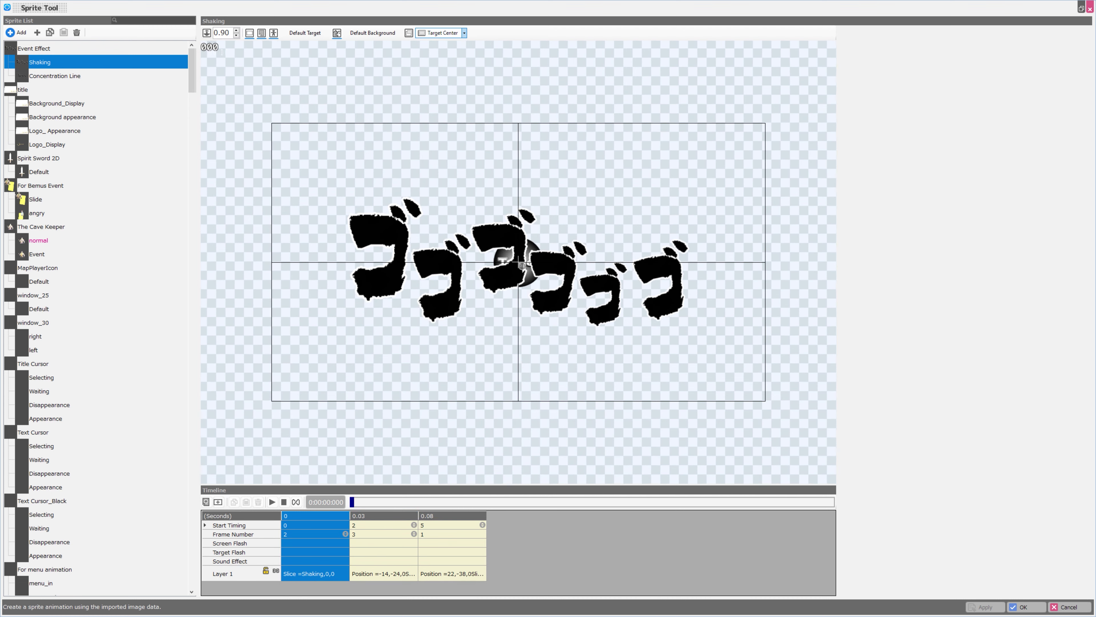
left_click_drag(514, 324, 559, 184)
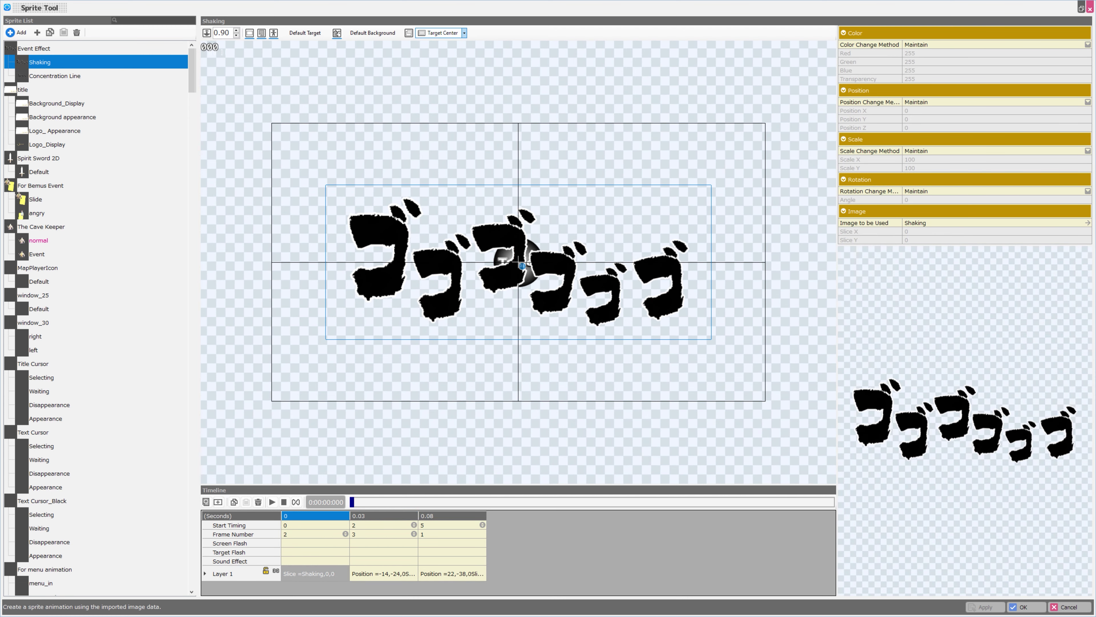
- Examine the Shaking image in the preview at several magnifications and positions
scroll(616, 322, "up", 1)
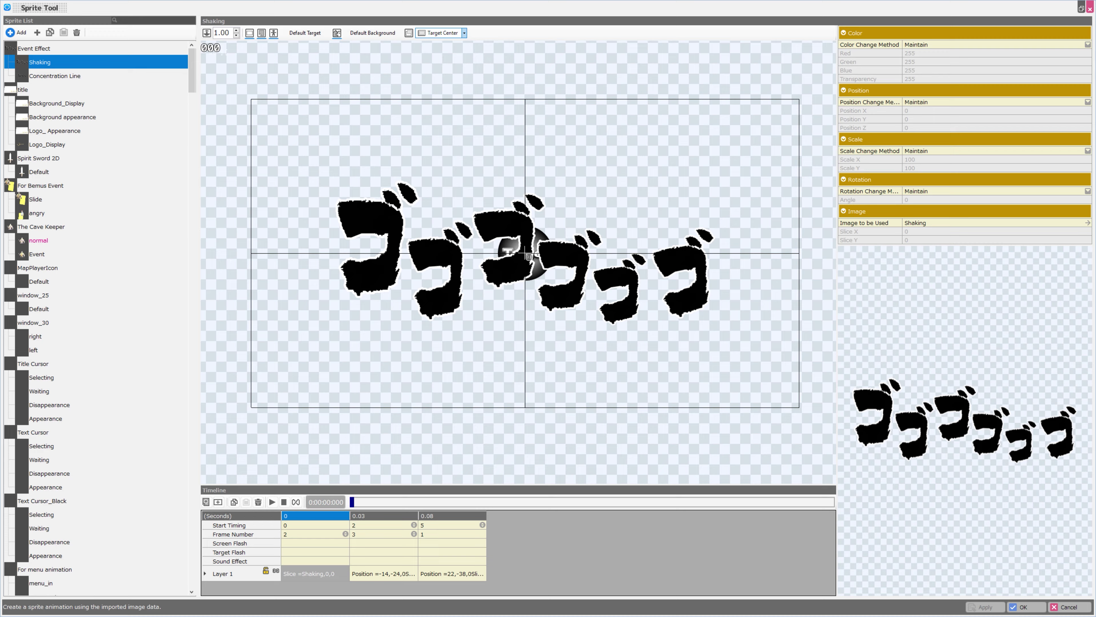
middle_click_drag(615, 322, 591, 355)
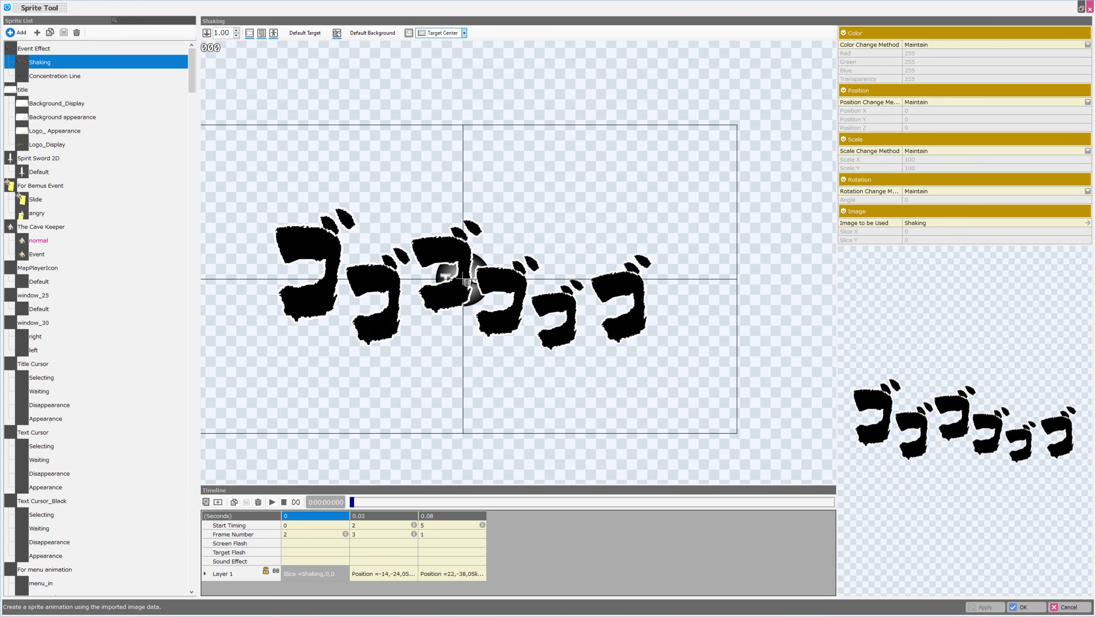
scroll(518, 262, "up", 10)
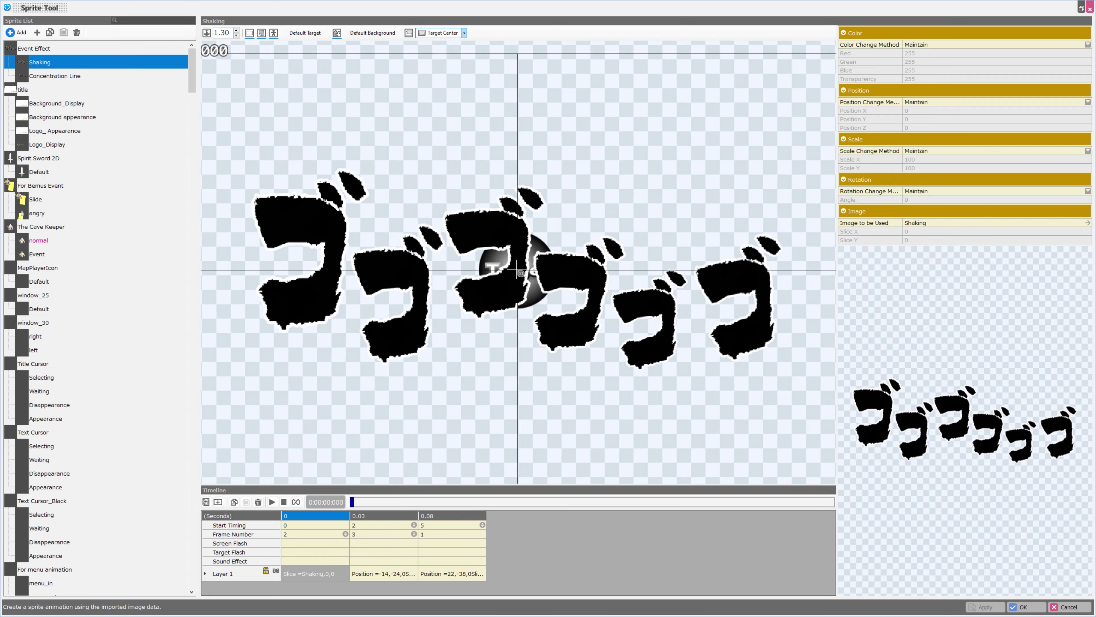
scroll(518, 262, "down", 15)
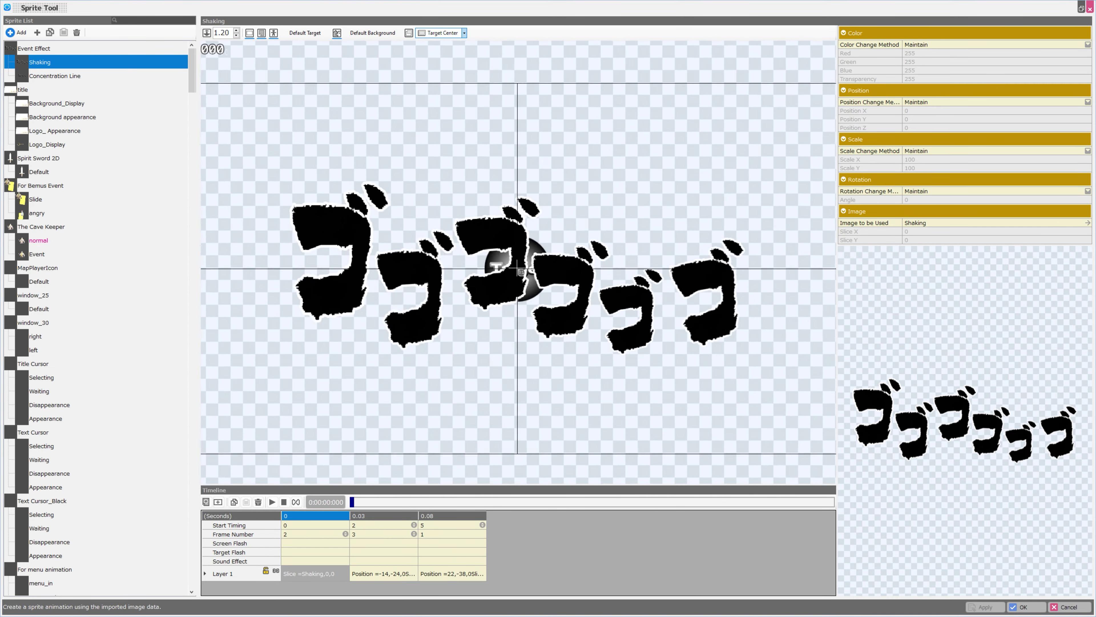
scroll(518, 268, "up", 4)
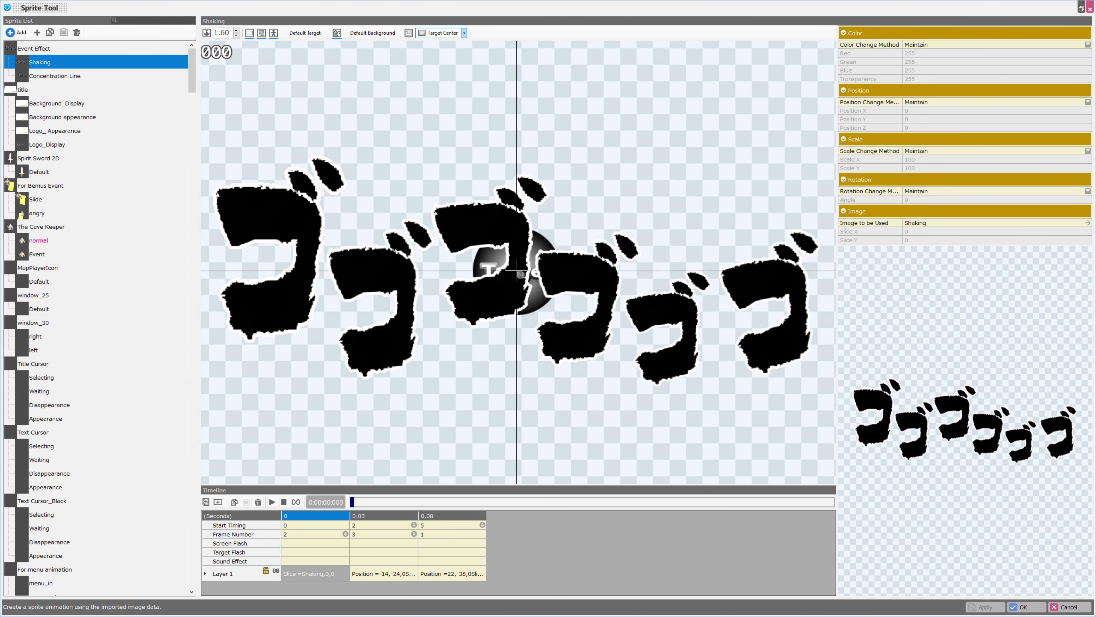
scroll(518, 267, "down", 2)
- Review the color and position change methods and the image used by Layer 1 in Shaking's first frame
left_click(315, 543)
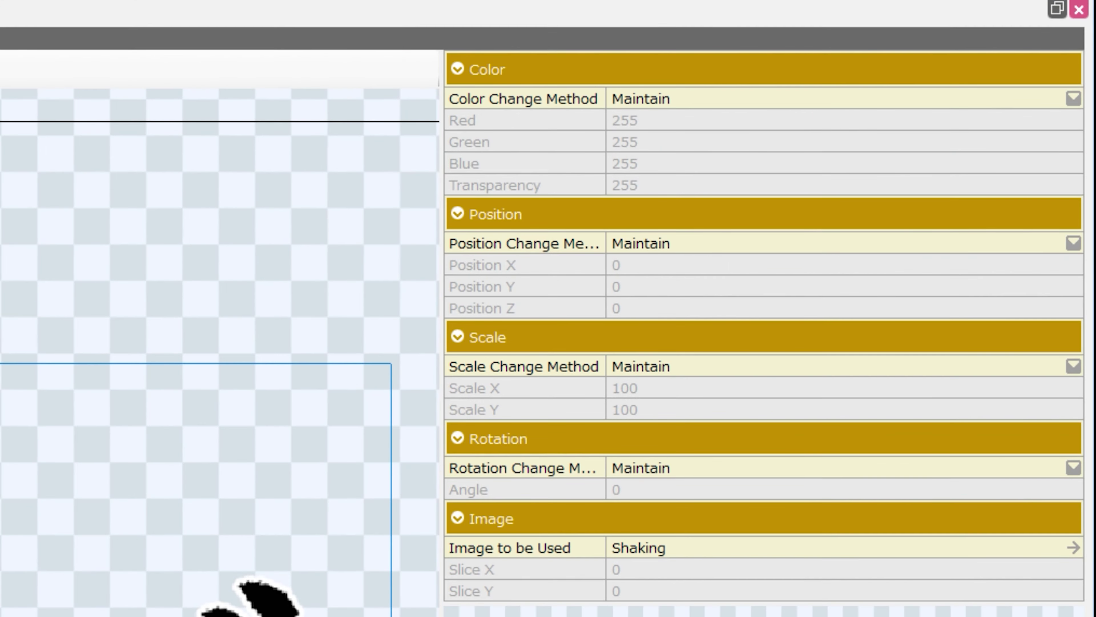
left_click(1073, 99)
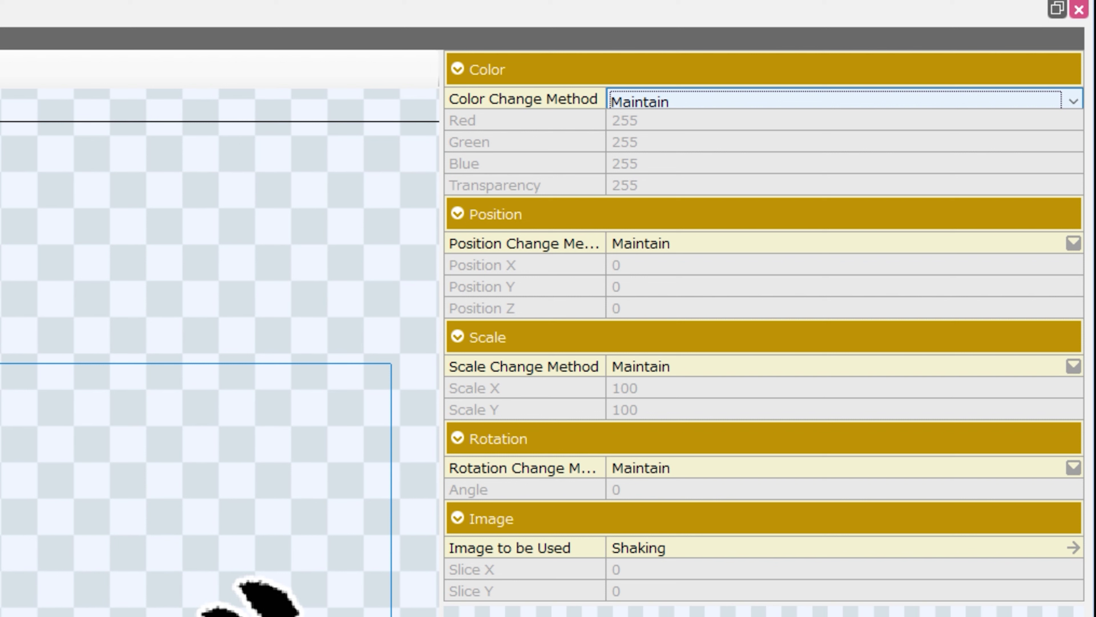
left_click(845, 243)
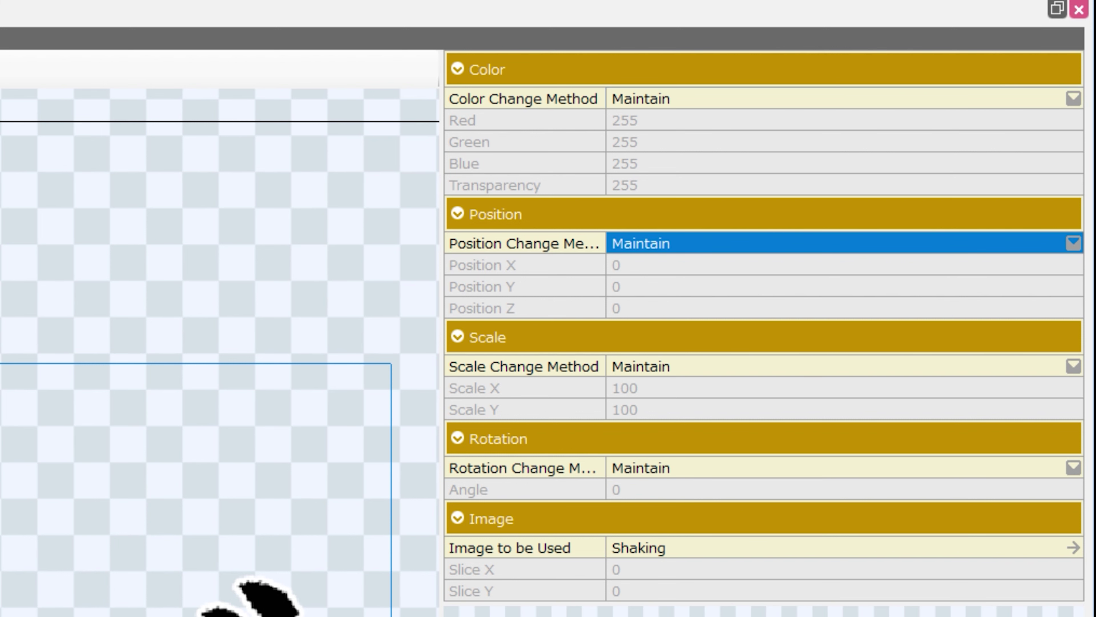
left_click(640, 547)
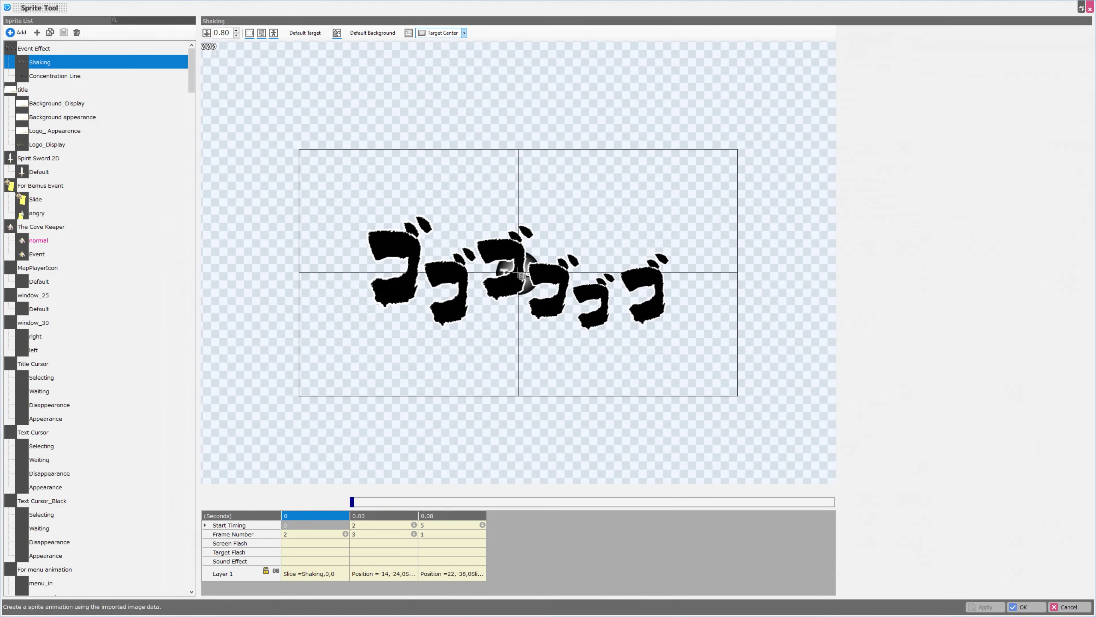
- Preview Concentration Line, each motion of the title sprite, and Spirit Sword 2D
left_click(54, 76)
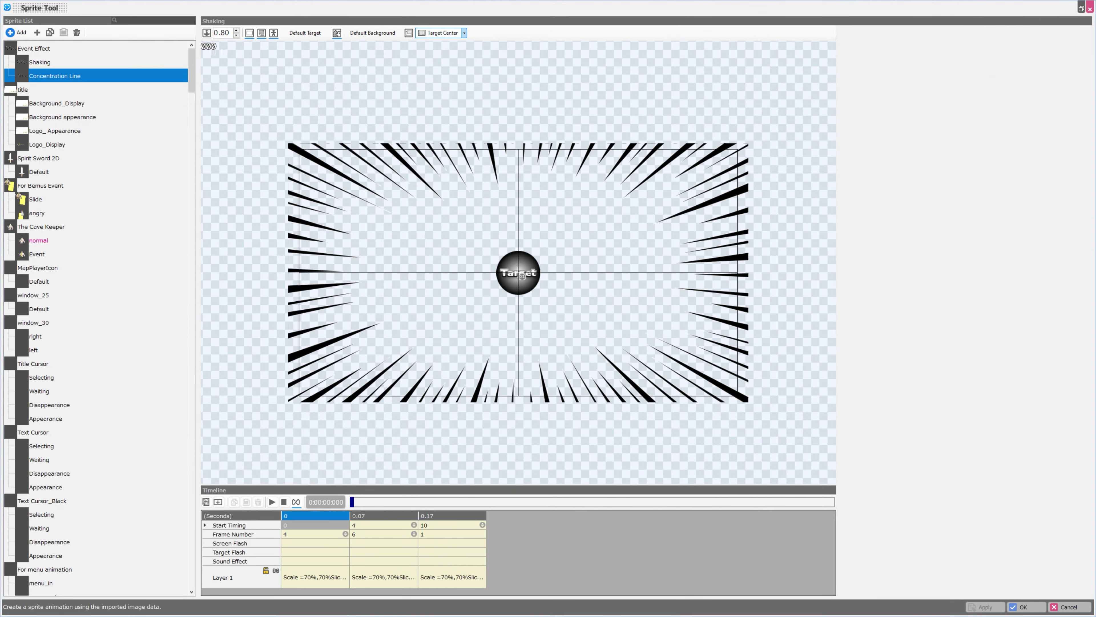
left_click(23, 90)
left_click(56, 103)
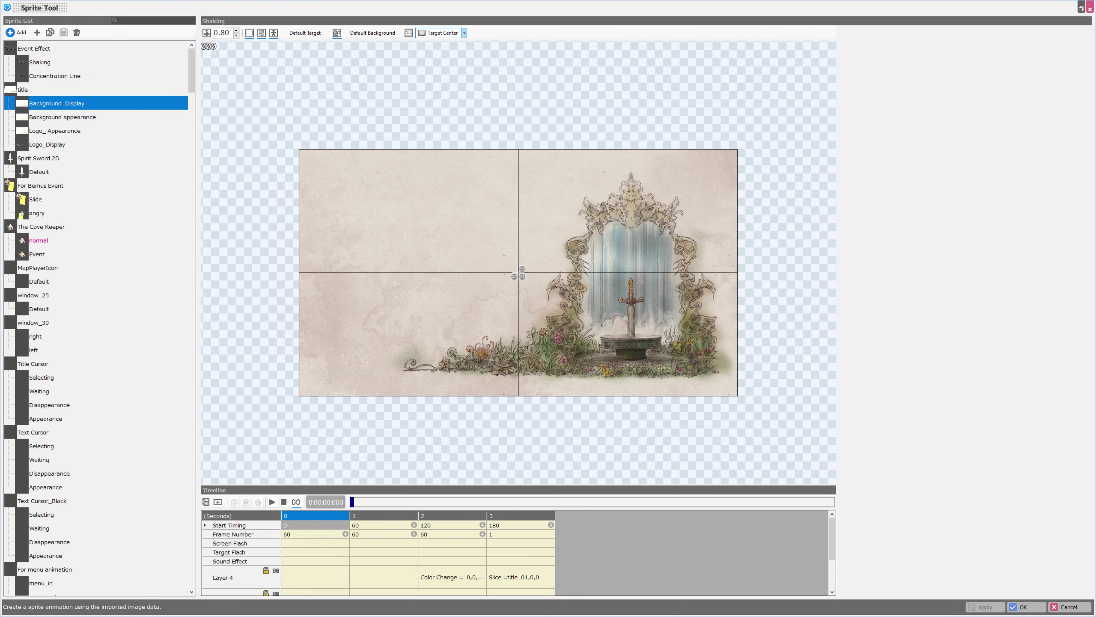
left_click(62, 117)
left_click(54, 131)
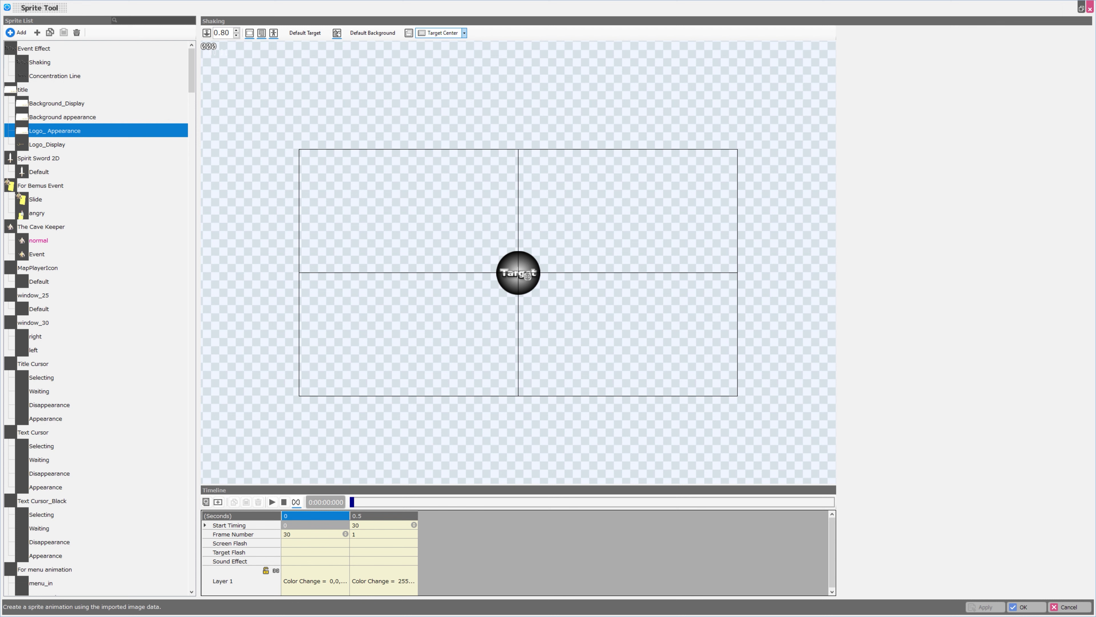
left_click(47, 145)
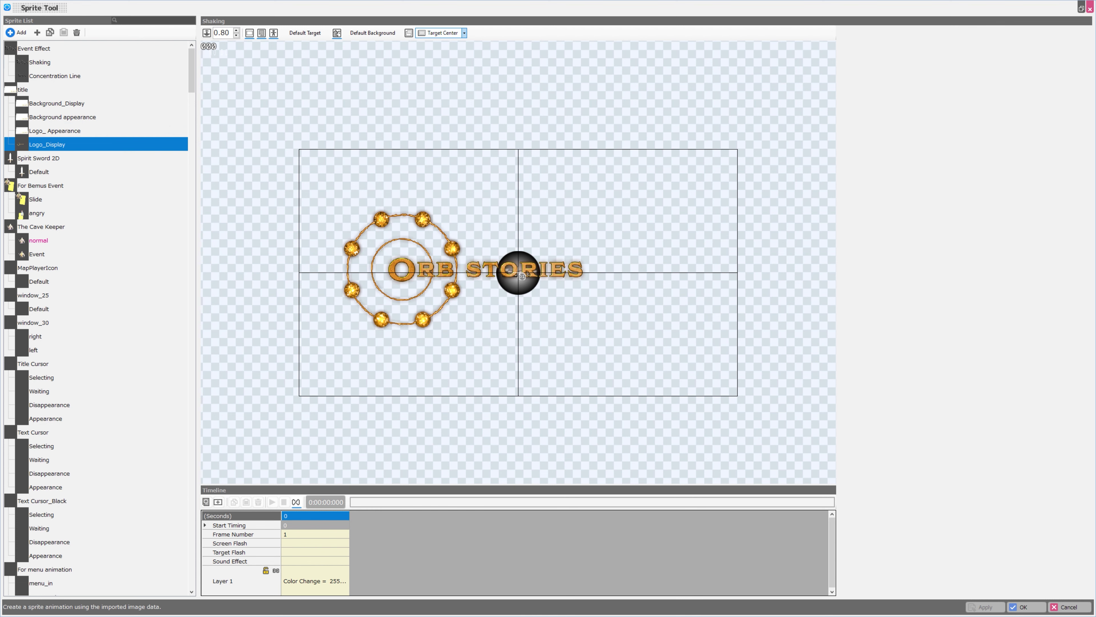
left_click(39, 159)
left_click(39, 172)
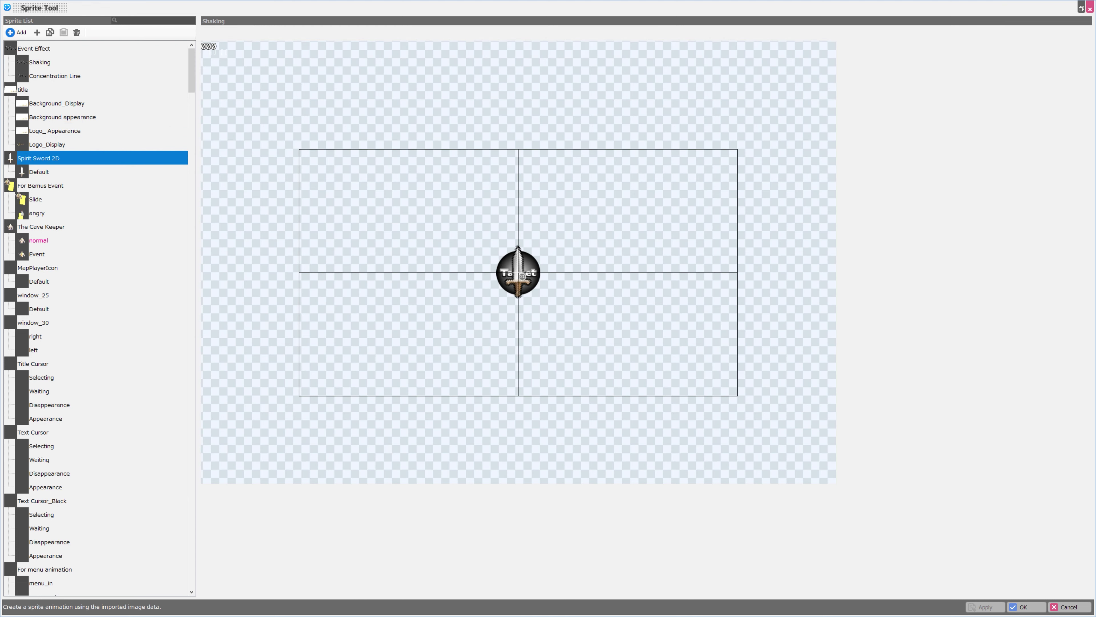
- Play back the Slide and angry motions of For Bemus Event and the normal motion of The Cave Keeper
left_click(36, 199)
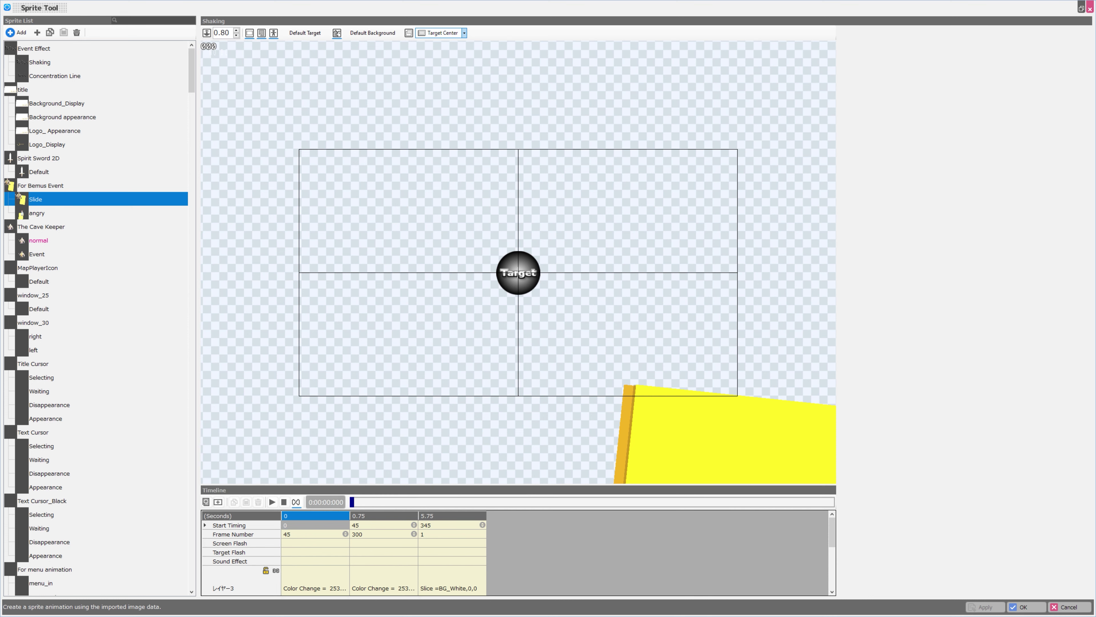
left_click(271, 502)
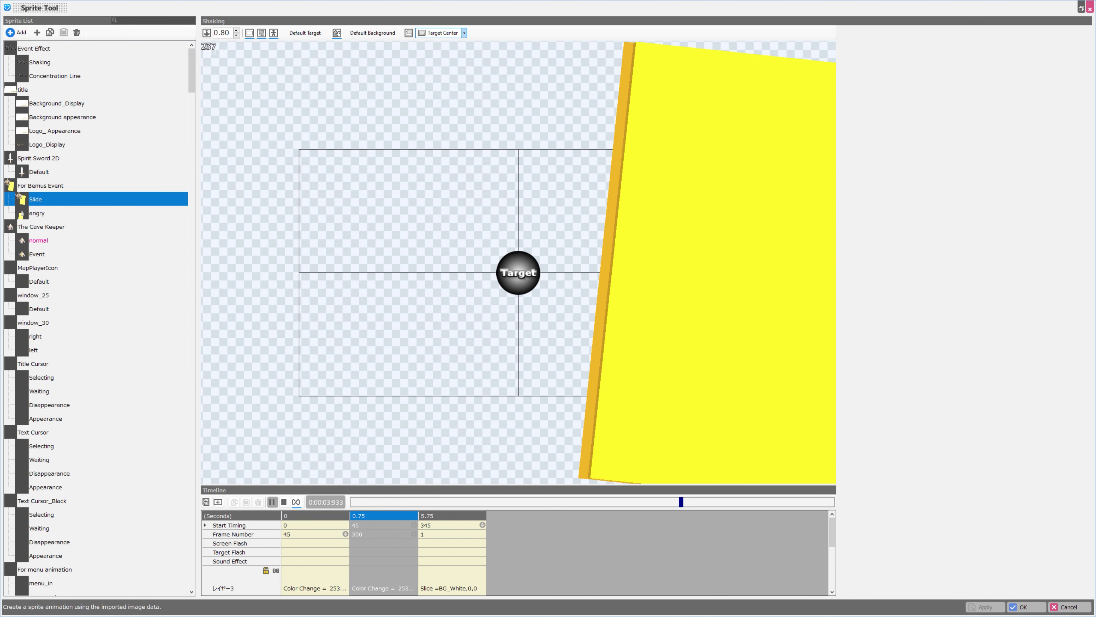
left_click(272, 502)
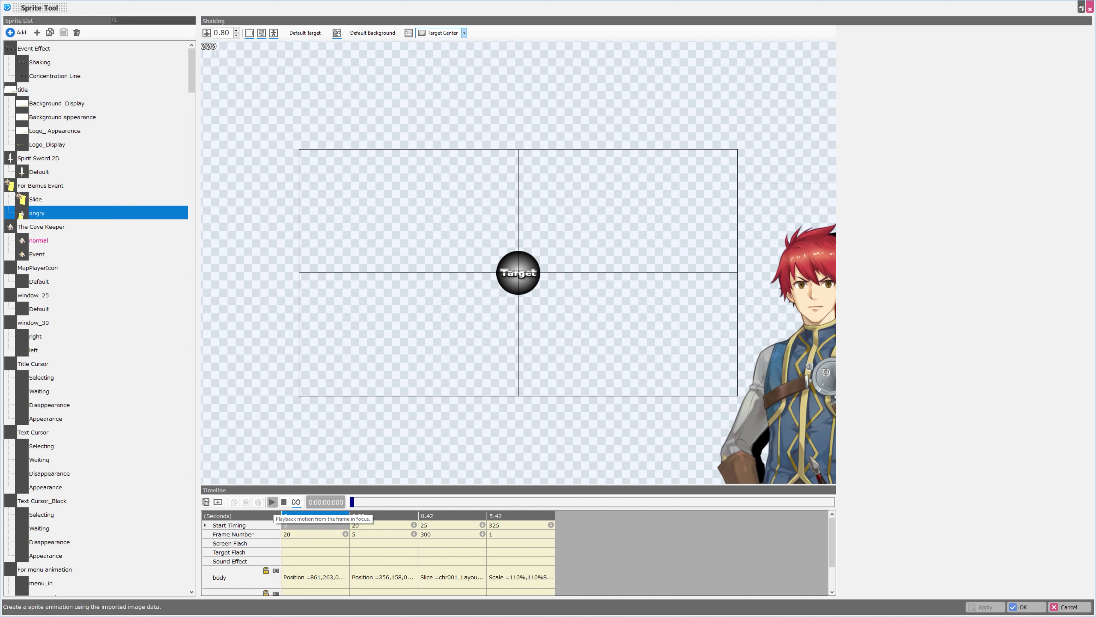
left_click(271, 502)
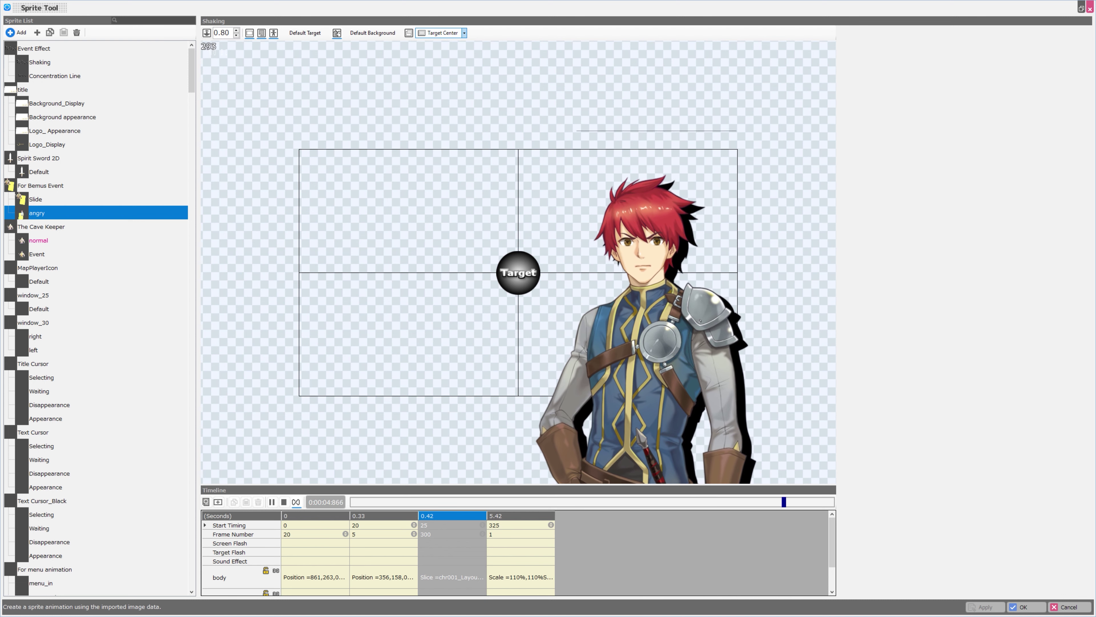
left_click(39, 240)
left_click(272, 502)
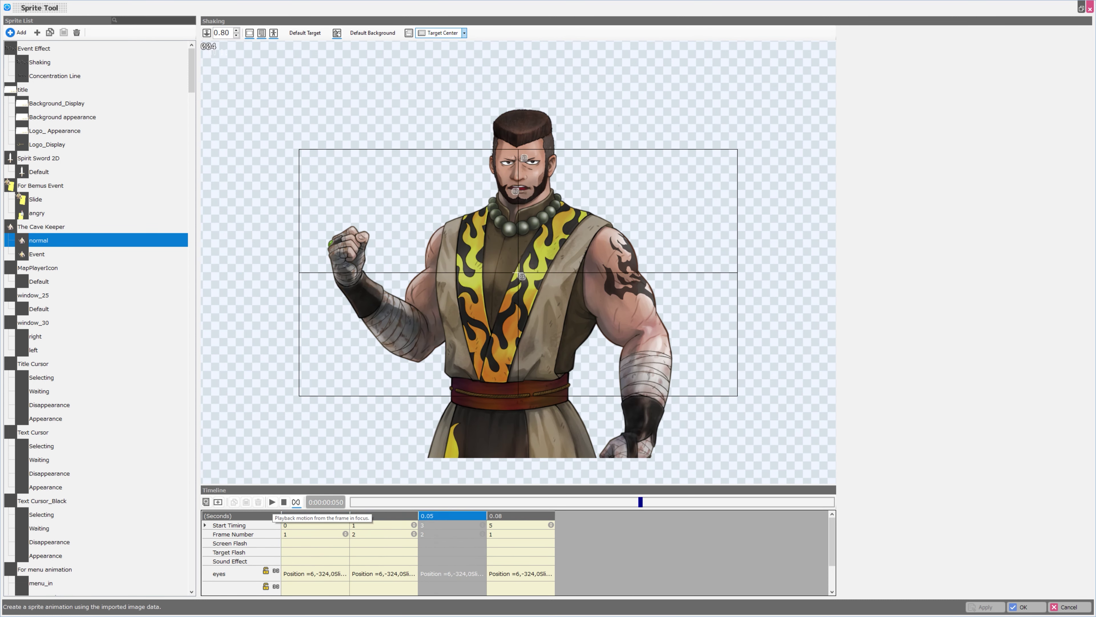
- Play back The Cave Keeper's Event motion and view the A_Hero05 portrait in SMILE GAME BUILDER's resource archive
left_click(37, 254)
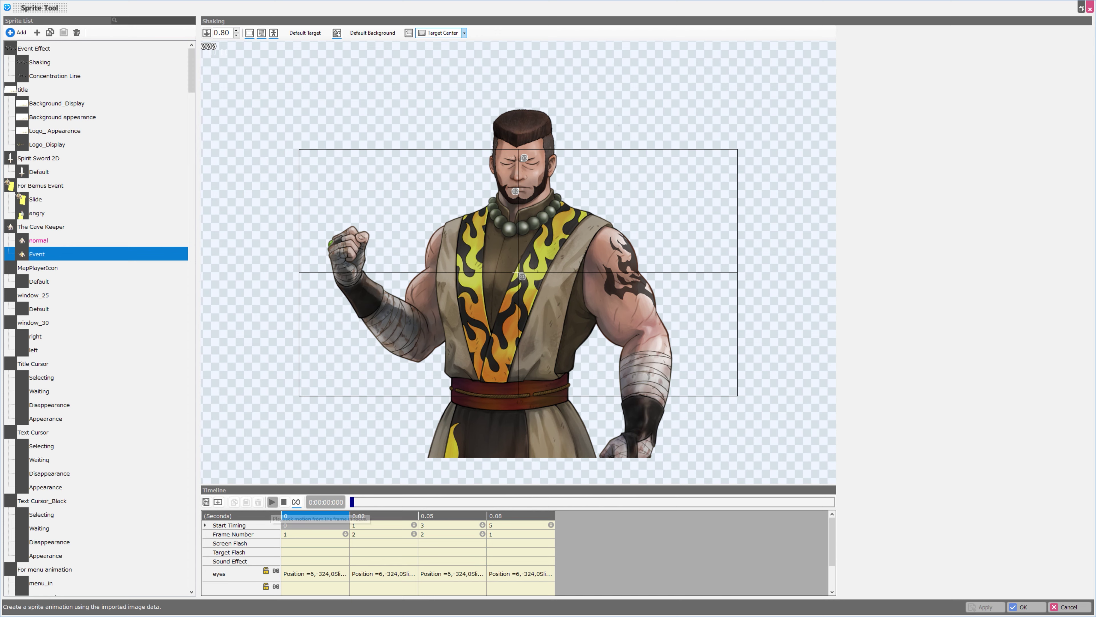
left_click(272, 501)
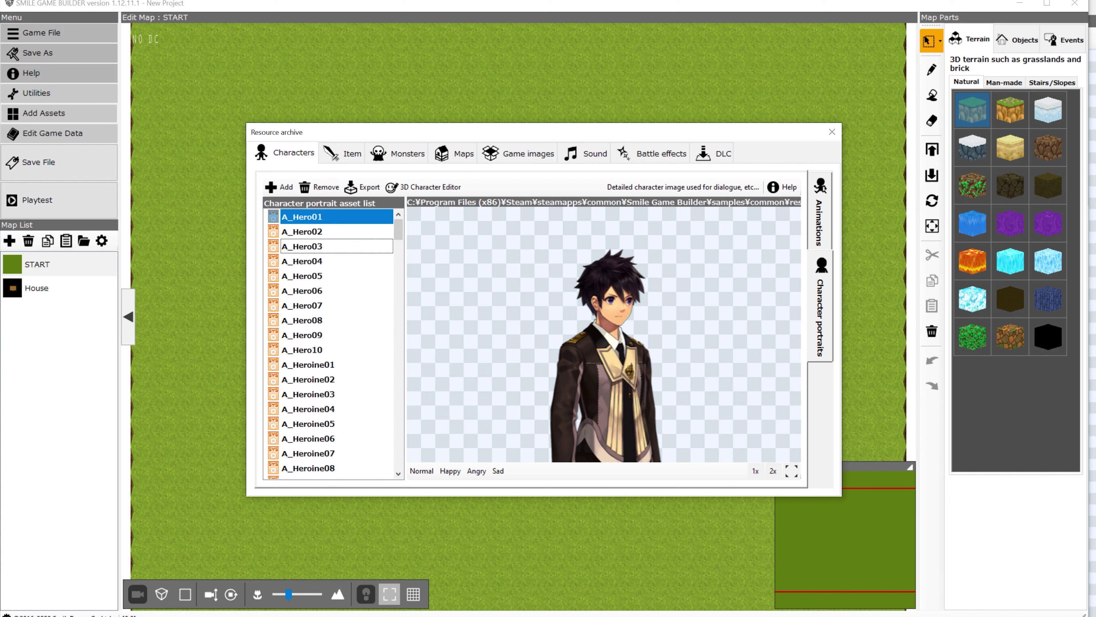
left_click(302, 276)
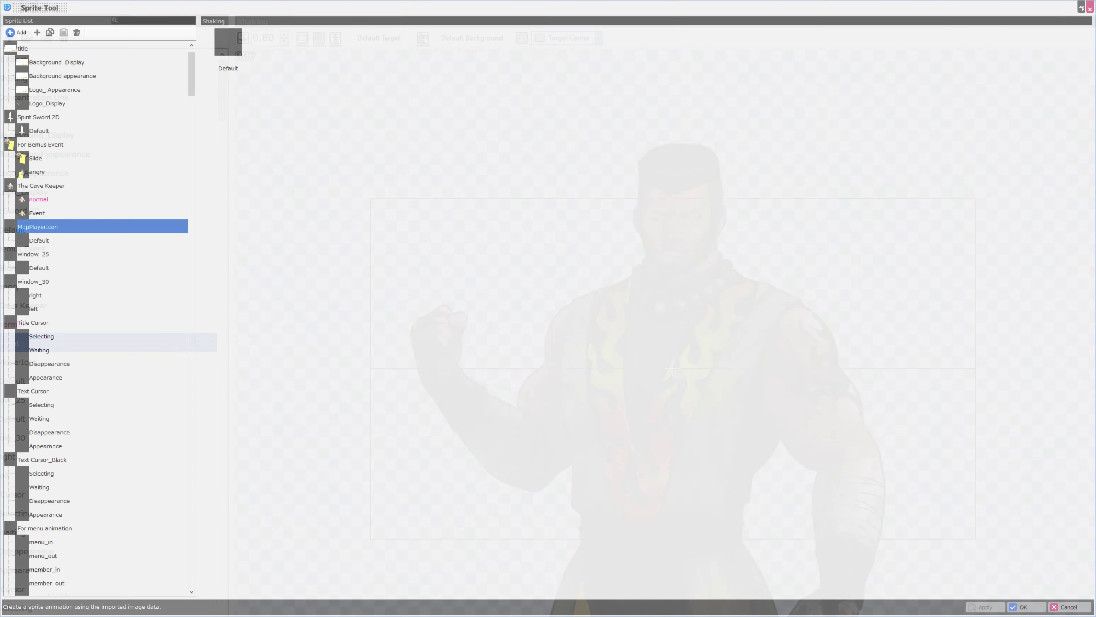
- Preview the motions of MapPlayerIcon, window_25 and window_30, through to Title Cursor's Selecting motion
key("Down")
key("Down")
key("Down")
key("Down")
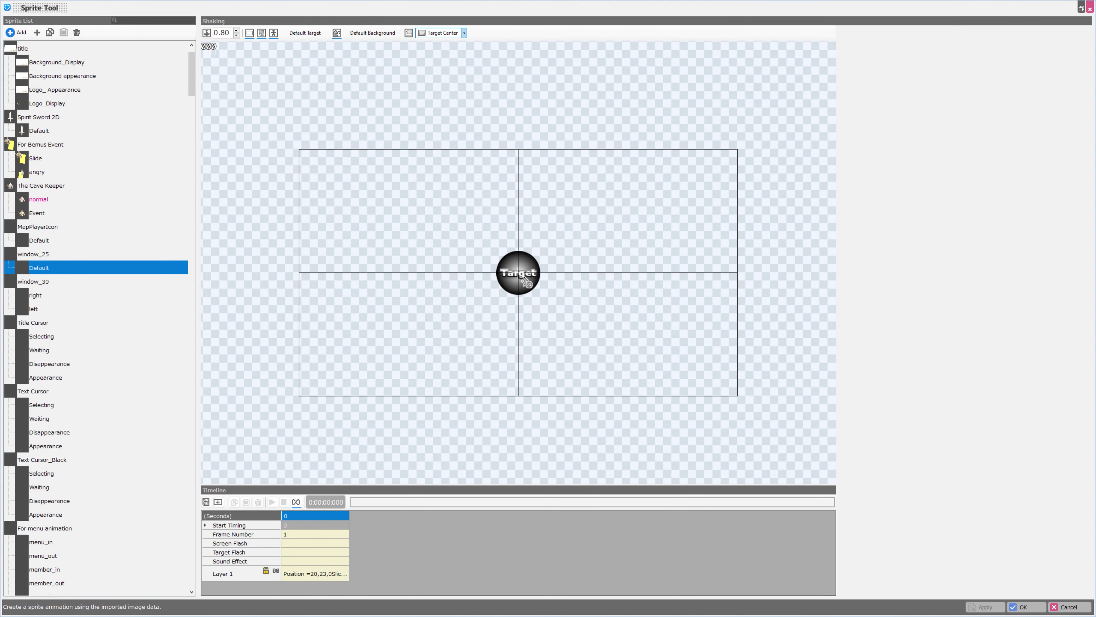
key("Down")
key("Down")
key("Down")
key("Down")
key("Down")
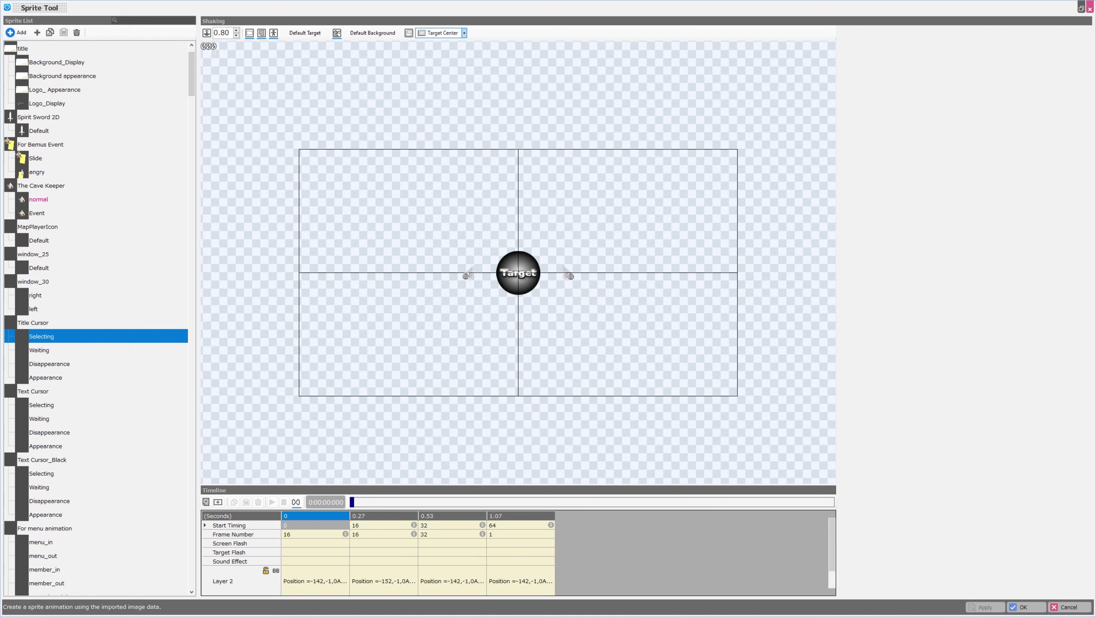
- Preview the remaining Title Cursor motions, the Text Cursor and Text Cursor_Black motions, and menu_in and menu_out
key("Down")
key("Down")
key("Down")
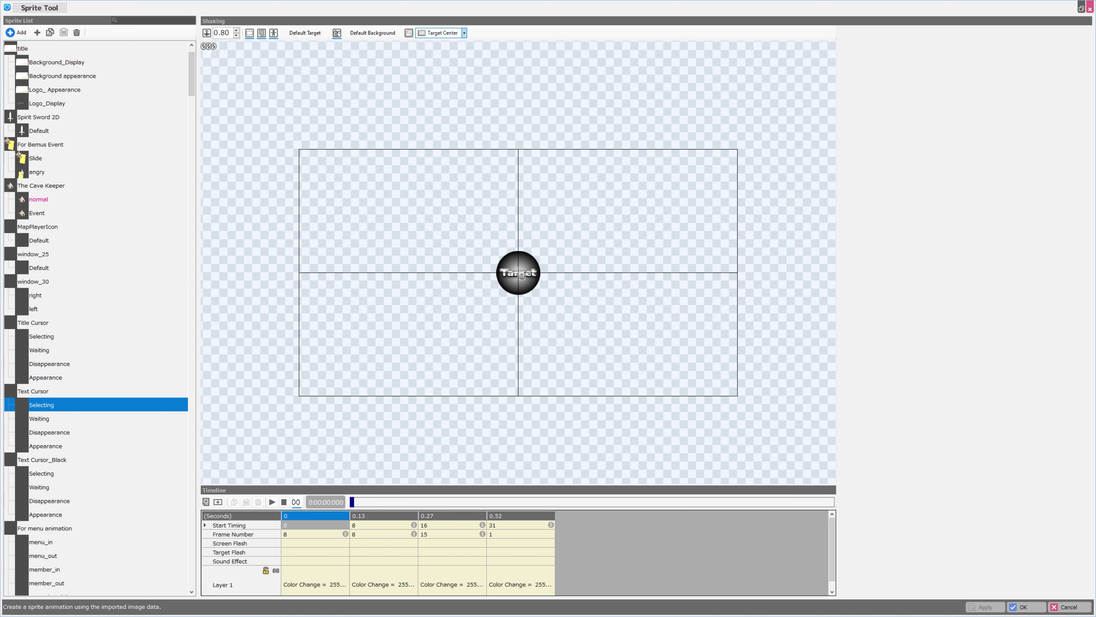
key("Down")
key("Down")
key("Down")
key("Down")
key("Down")
key("Down")
key("Down")
key("Down")
key("Down")
key("Down")
key("Down")
key("Down")
key("Down")
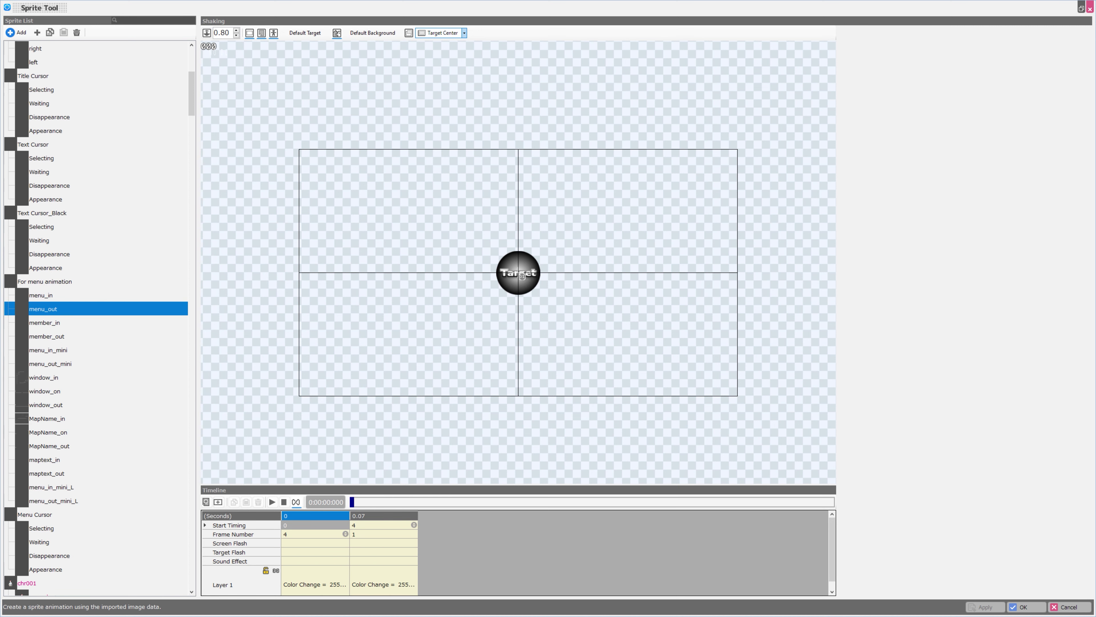
- Preview the member, mini menu and window motions of For menu animation up to window_on
key("Down")
key("Down")
key("Down")
key("Down")
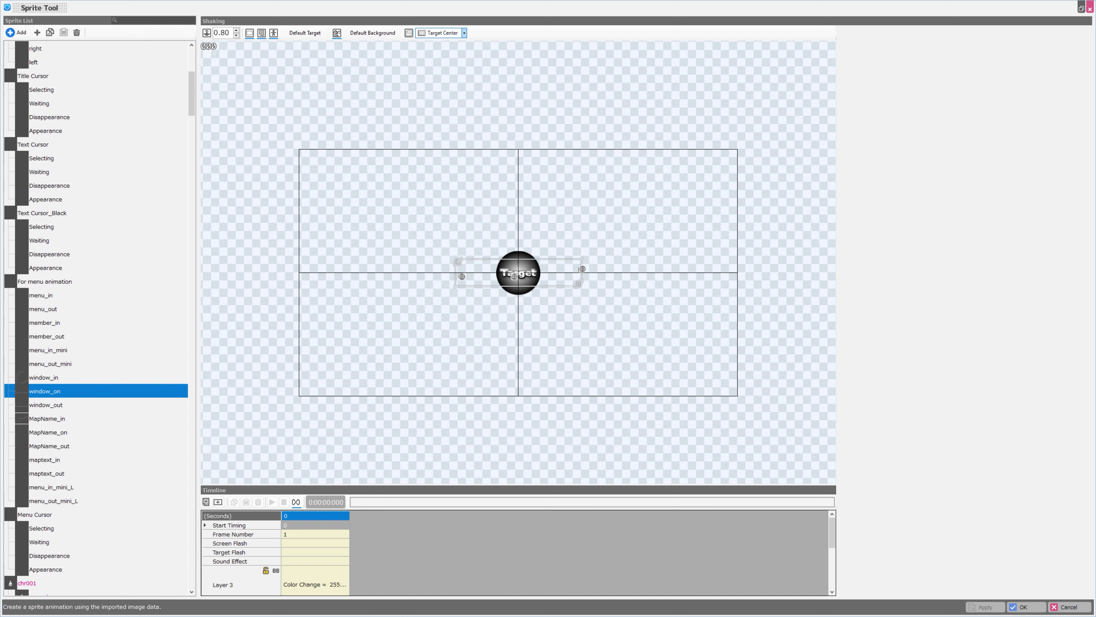
- Play back the MapName_in and MapName_out motions at 2.00 magnification, viewing MapName_on in between
key("Down")
key("Down")
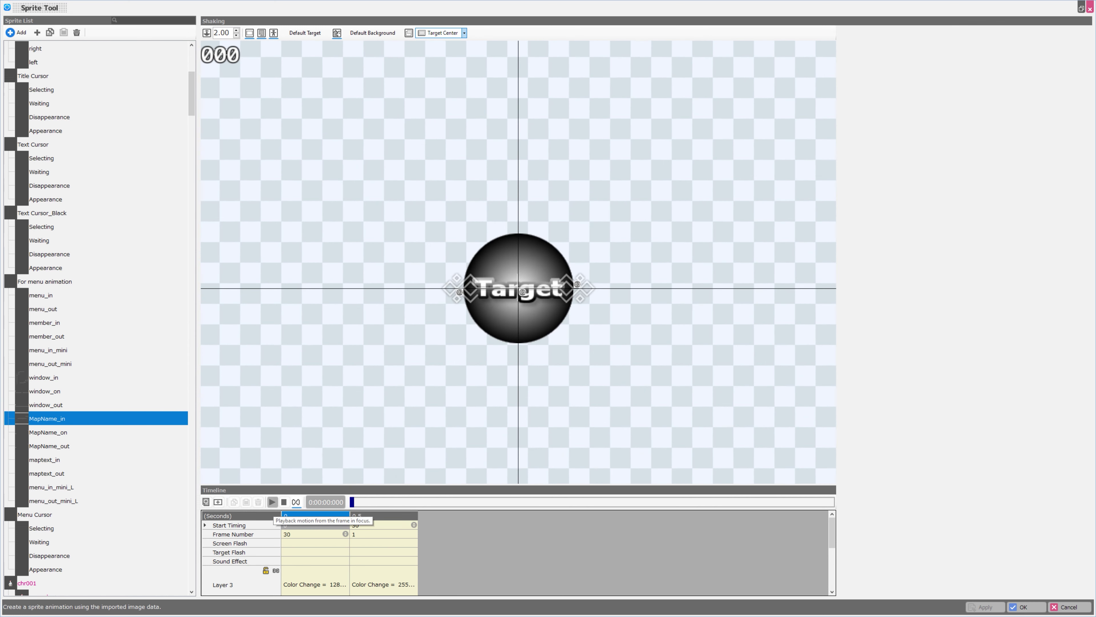
left_click(271, 501)
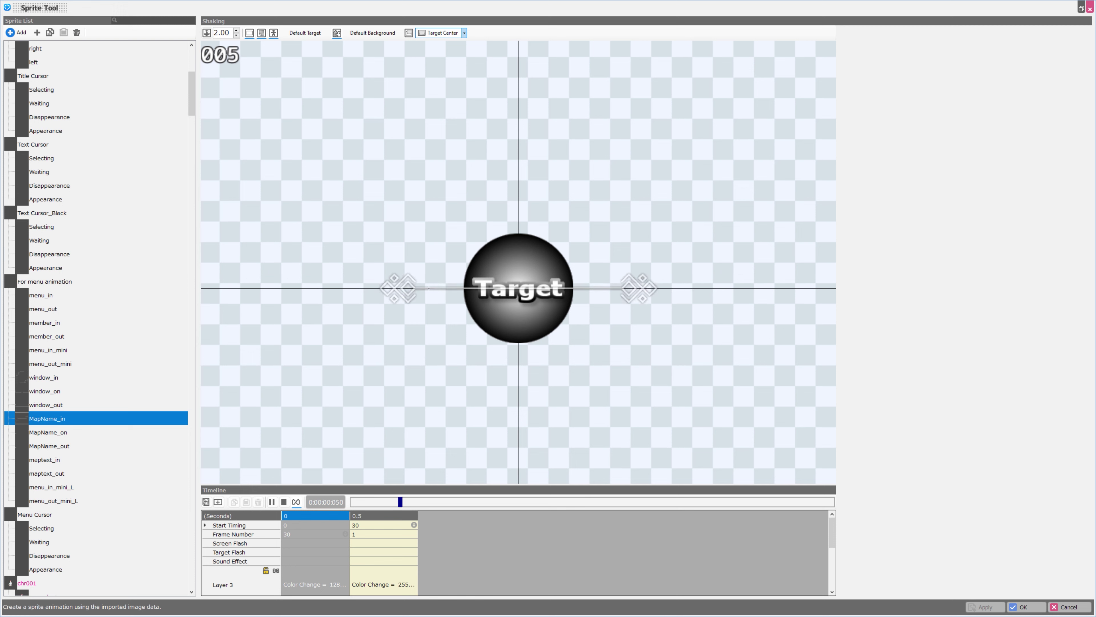
key("Down")
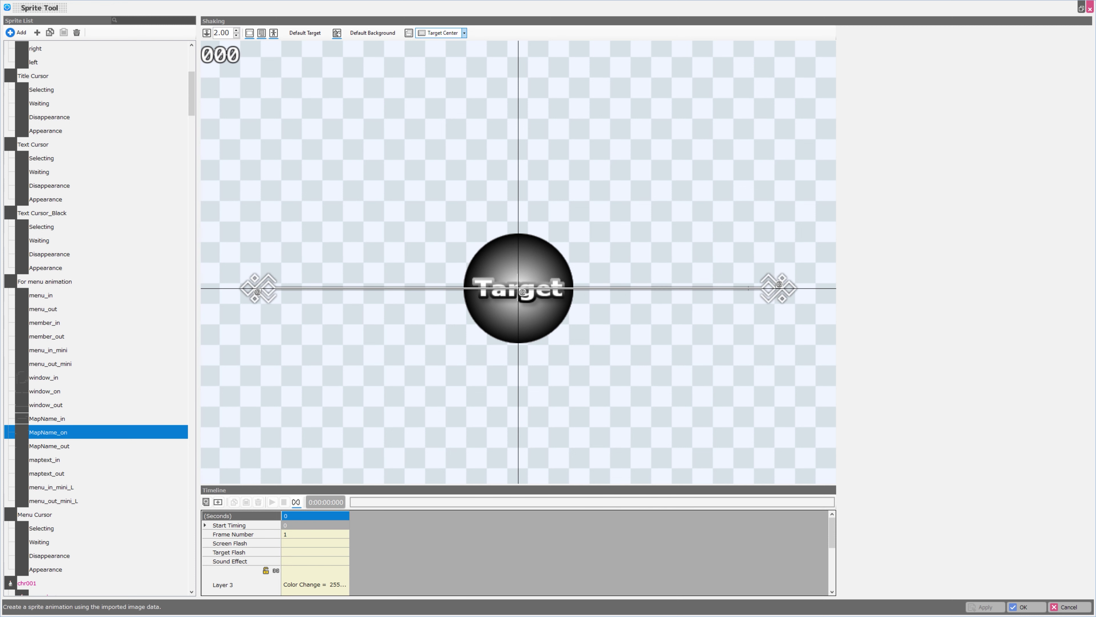
key("Down")
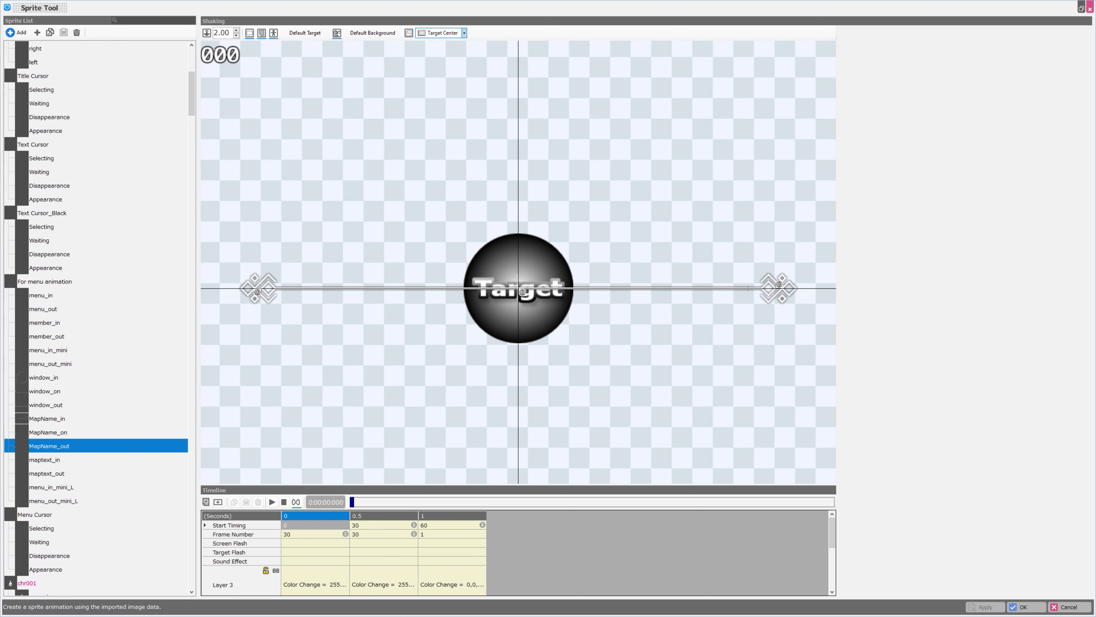
left_click(272, 501)
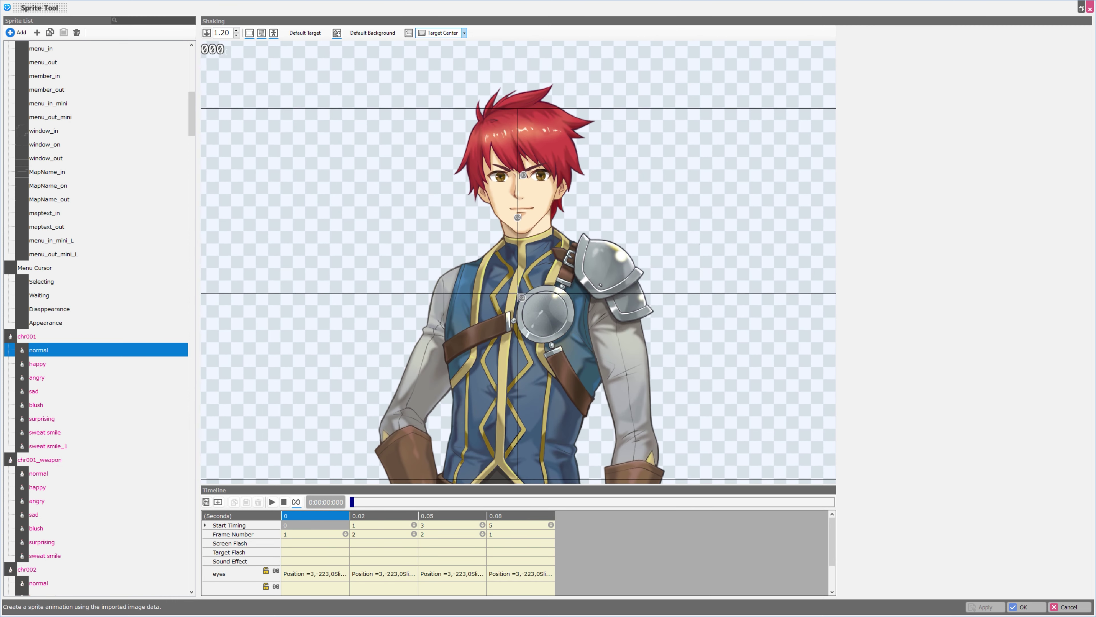
- Compare chr001's facial expressions from happy to sweat smile_1, returning to the normal motion
key("Down")
key("Down")
key("Down")
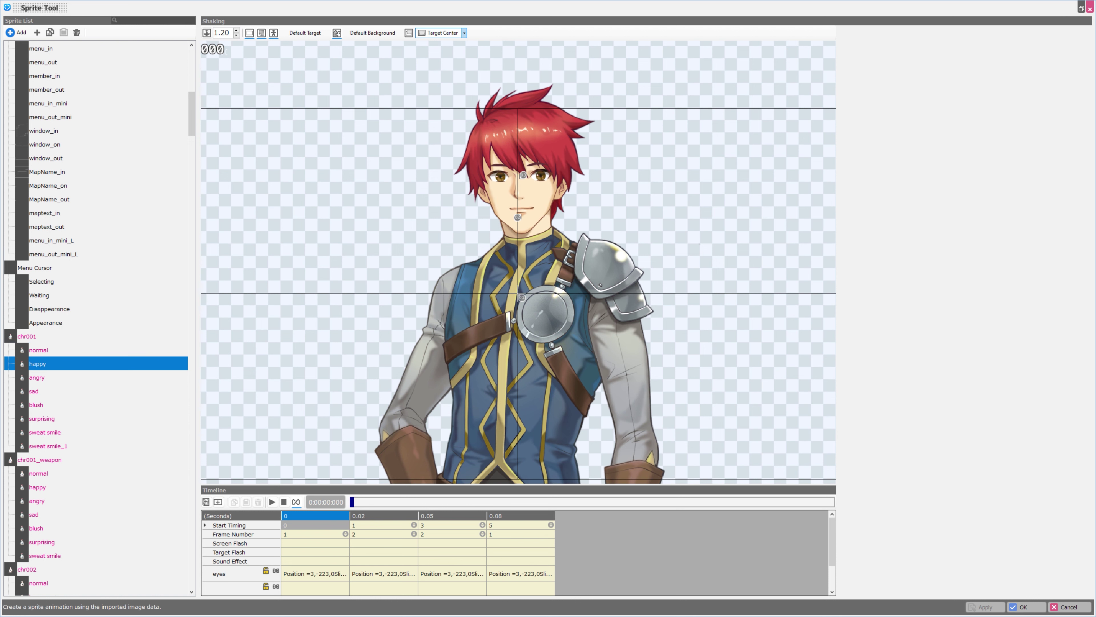
key("Down")
key("Down")
key("Down")
key("Down")
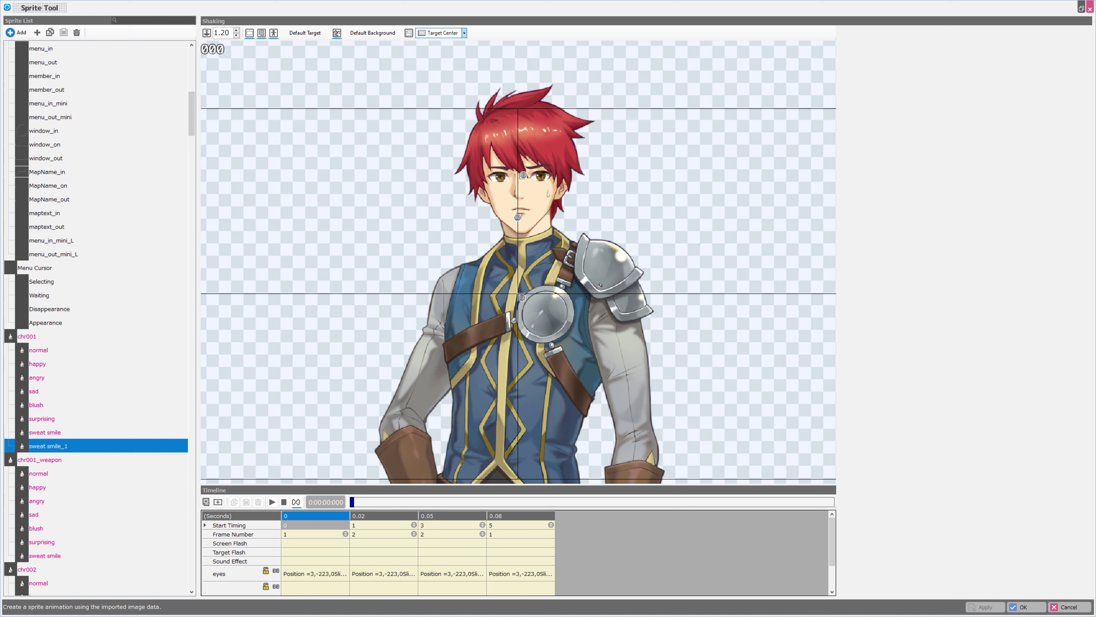
left_click(39, 350)
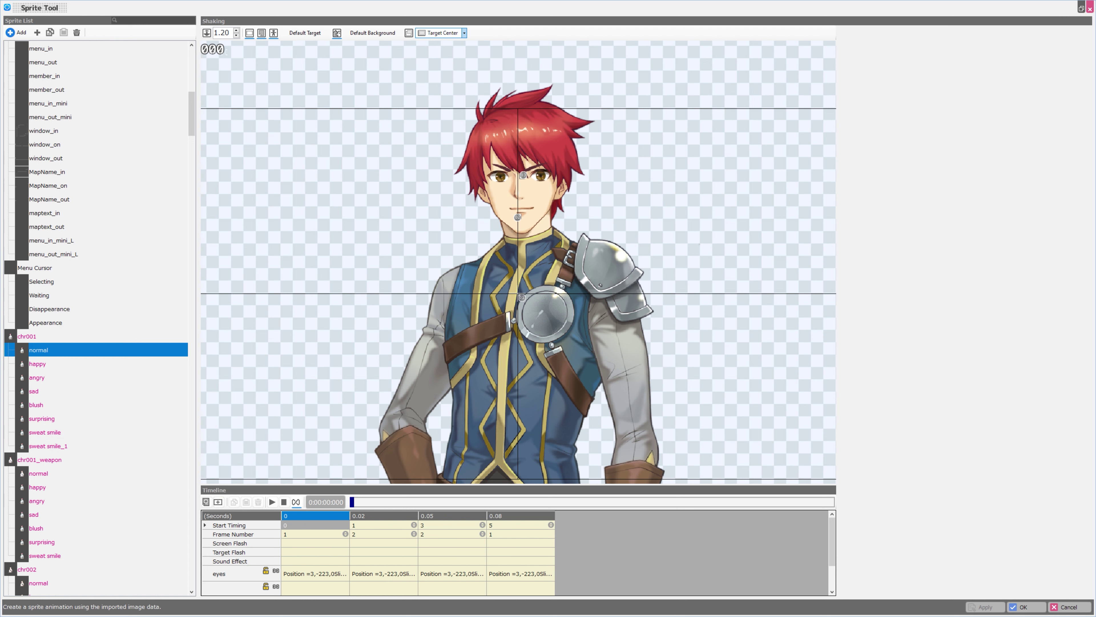
- Examine the weapon at the character's waist up close in chr001_weapon's normal motion
scroll(96, 349, "down", 4)
left_click(39, 308)
scroll(518, 294, "down", 2)
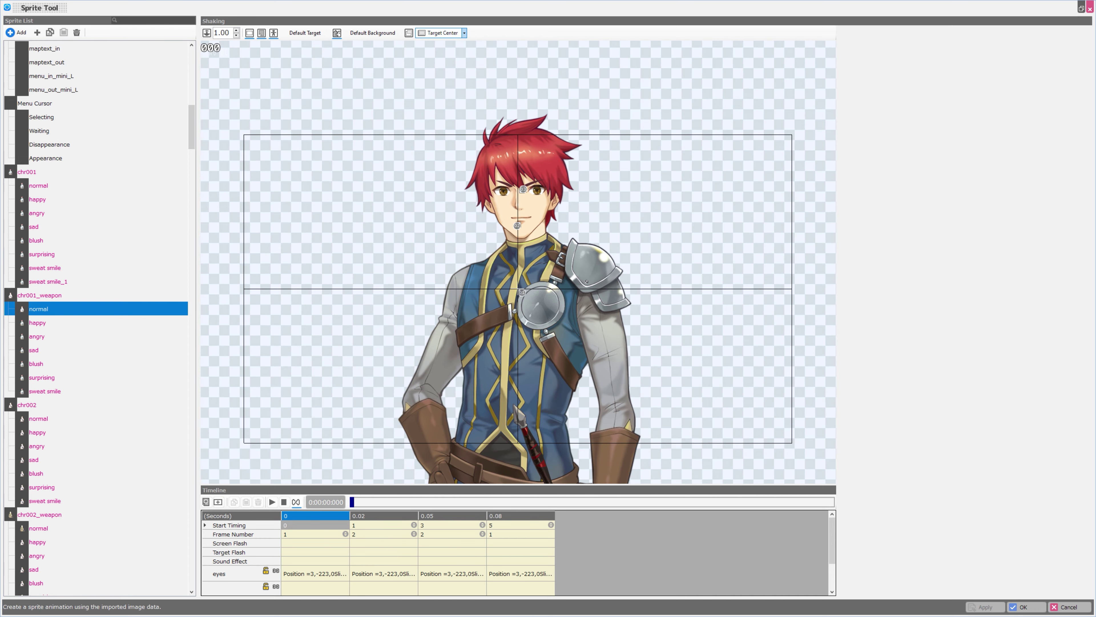
middle_click_drag(518, 294, 513, 116)
scroll(515, 262, "up", 3)
scroll(515, 262, "up", 1)
scroll(513, 115, "up", 3)
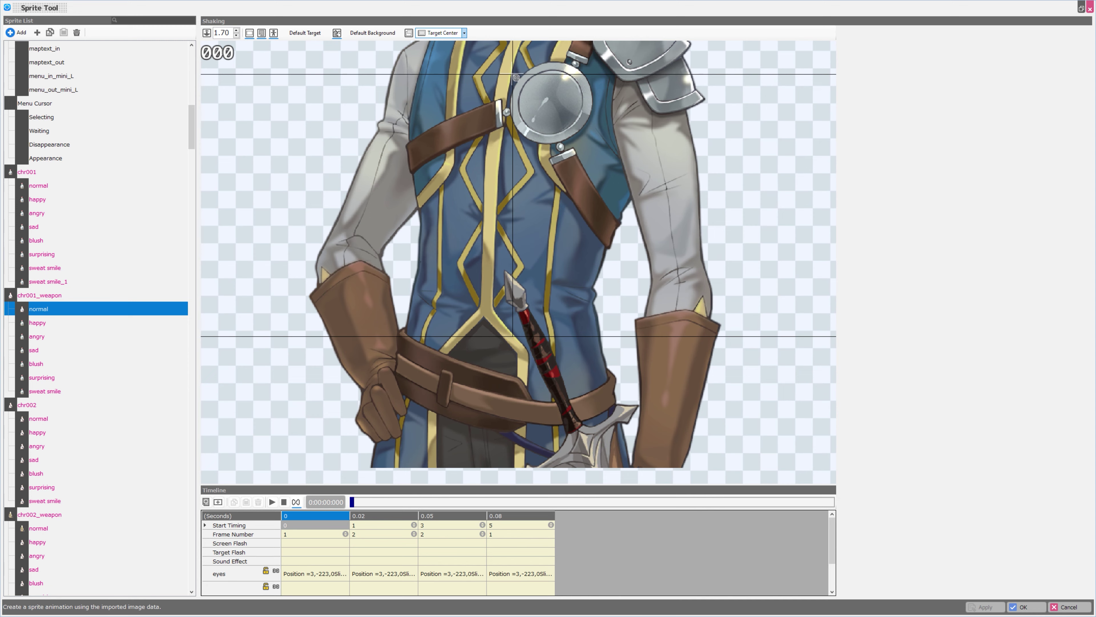
scroll(518, 263, "up", 2)
- Play back the normal motion of chr002, the happy motion of chr002_weapon and the blush motion of chr003
left_click(39, 418)
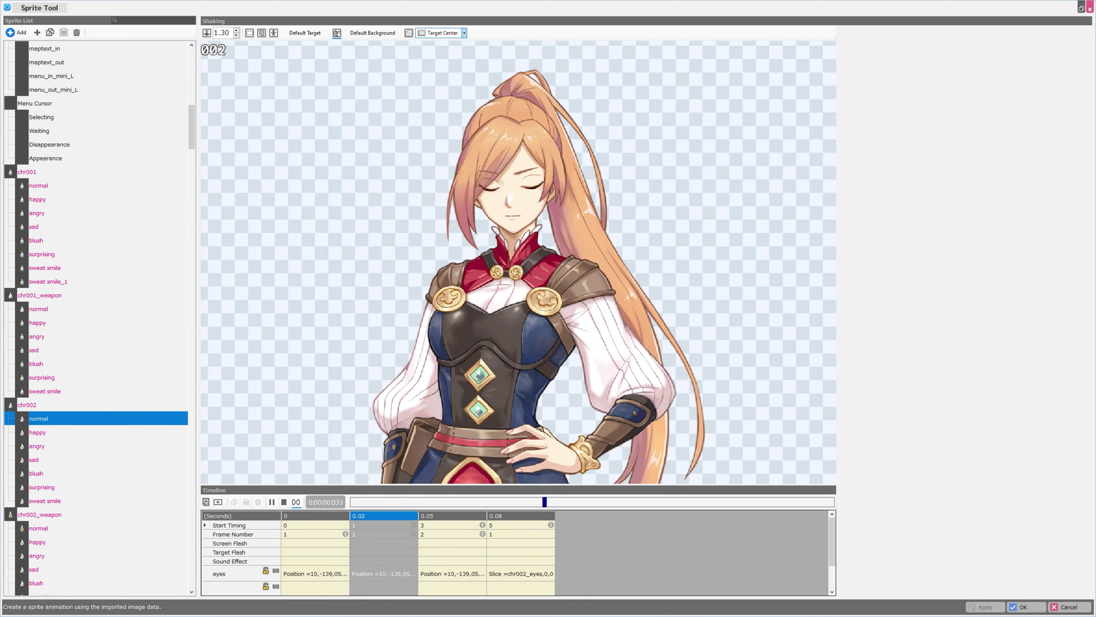
left_click(271, 501)
left_click(271, 501)
scroll(96, 318, "down", 4)
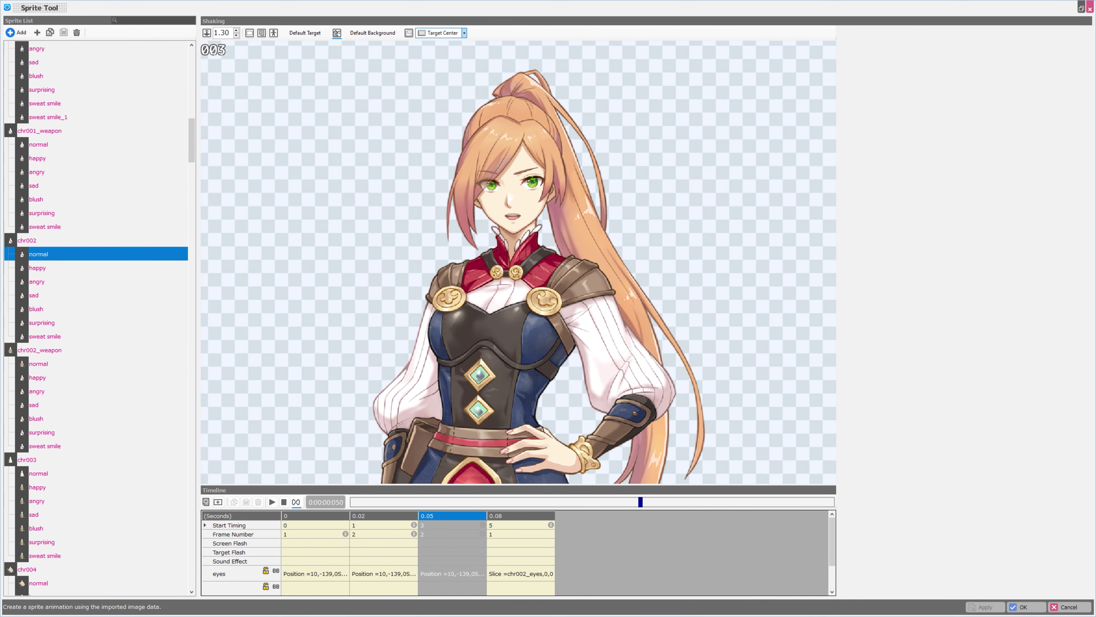
left_click(38, 377)
left_click(272, 502)
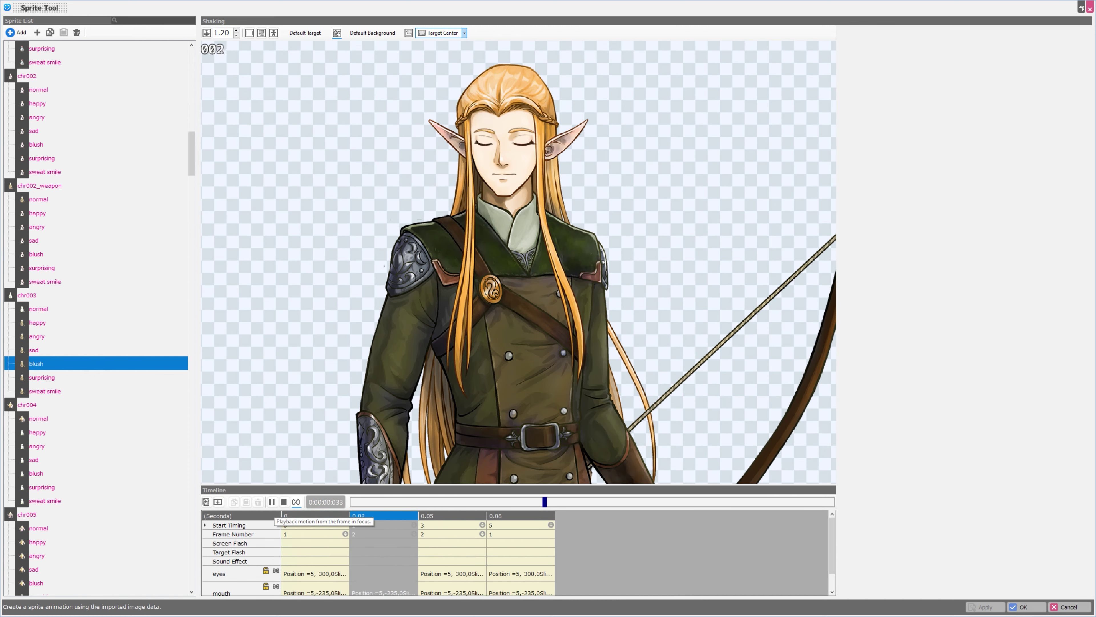
left_click(272, 502)
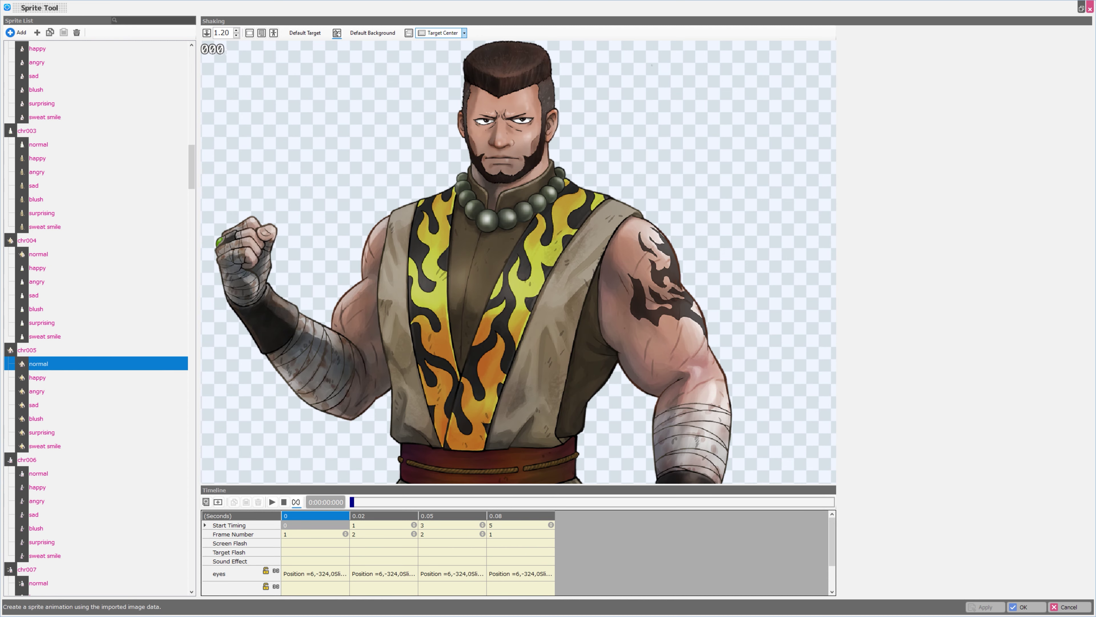
- View chr006's normal motion and play back the normal and happy motions of chr010_weapon
left_click(38, 473)
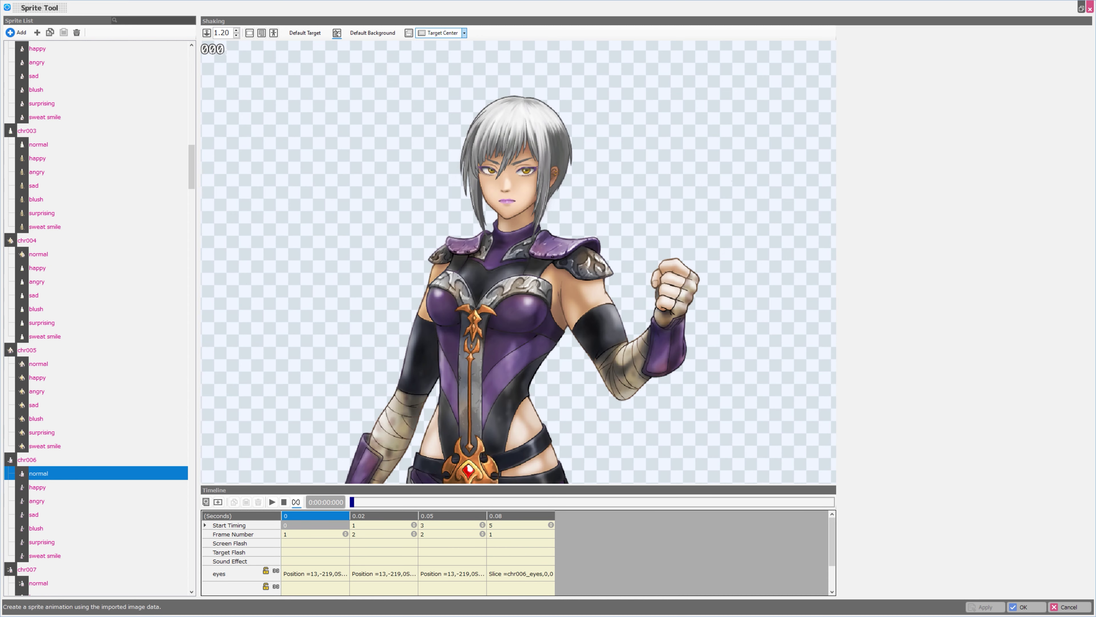
scroll(96, 319, "down", 2)
left_click(272, 501)
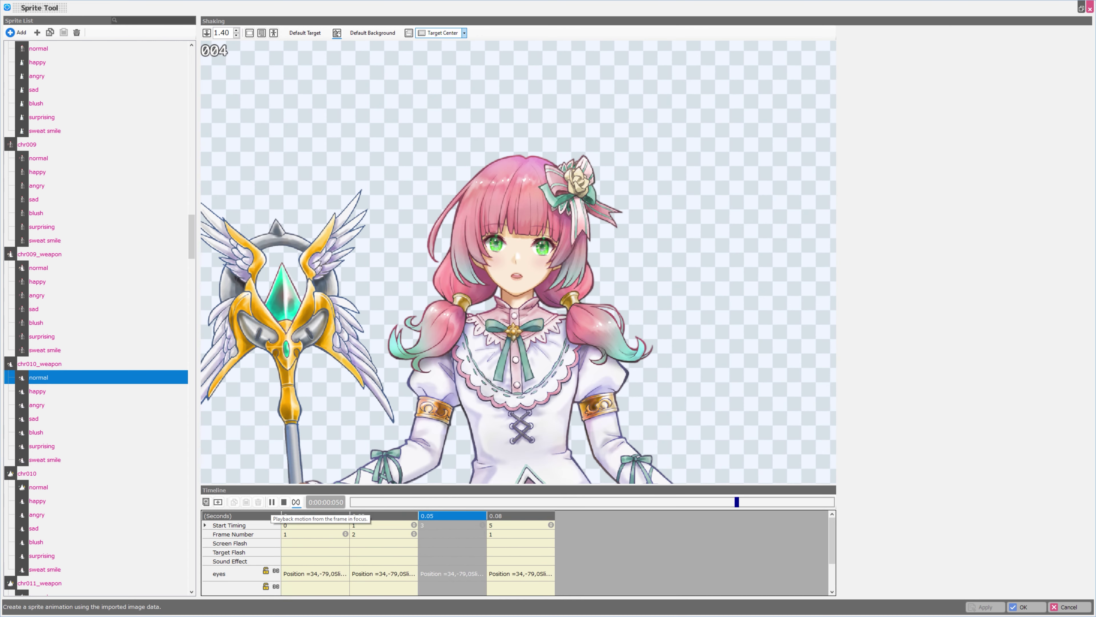
left_click(271, 502)
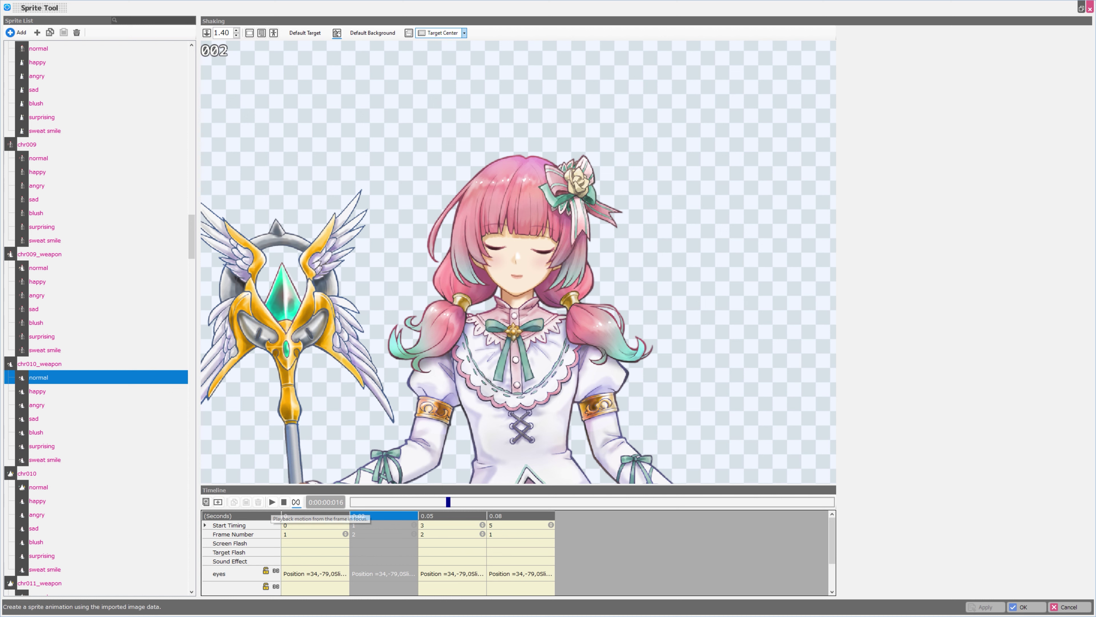
left_click(38, 391)
left_click(272, 502)
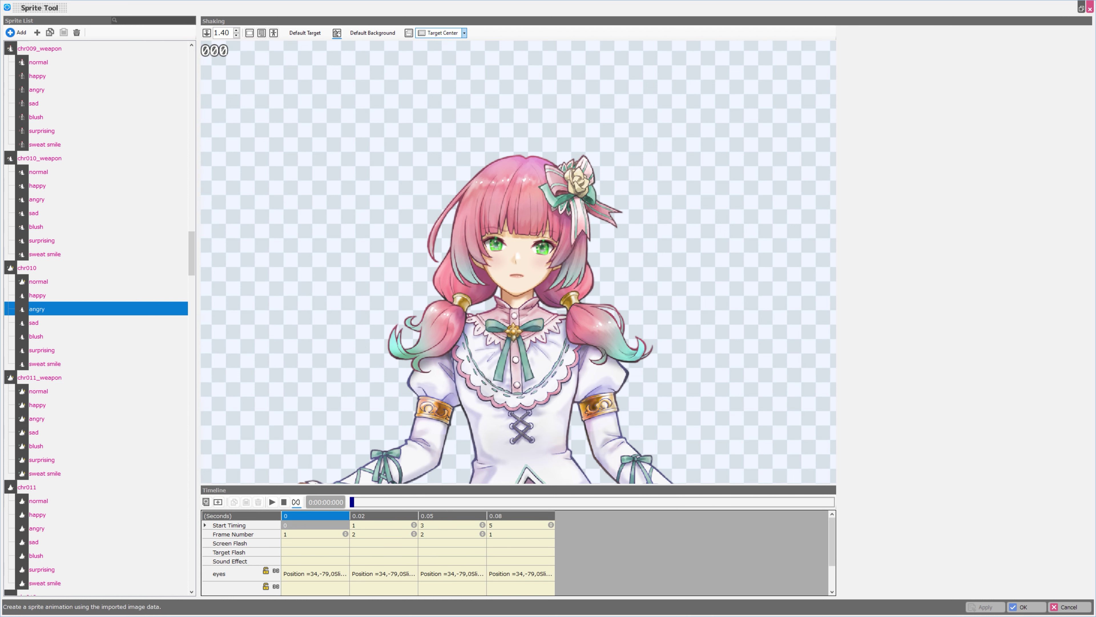
- Preview the happy and surprising motions of chr011_weapon and the normal and sad motions of chr011
left_click(37, 405)
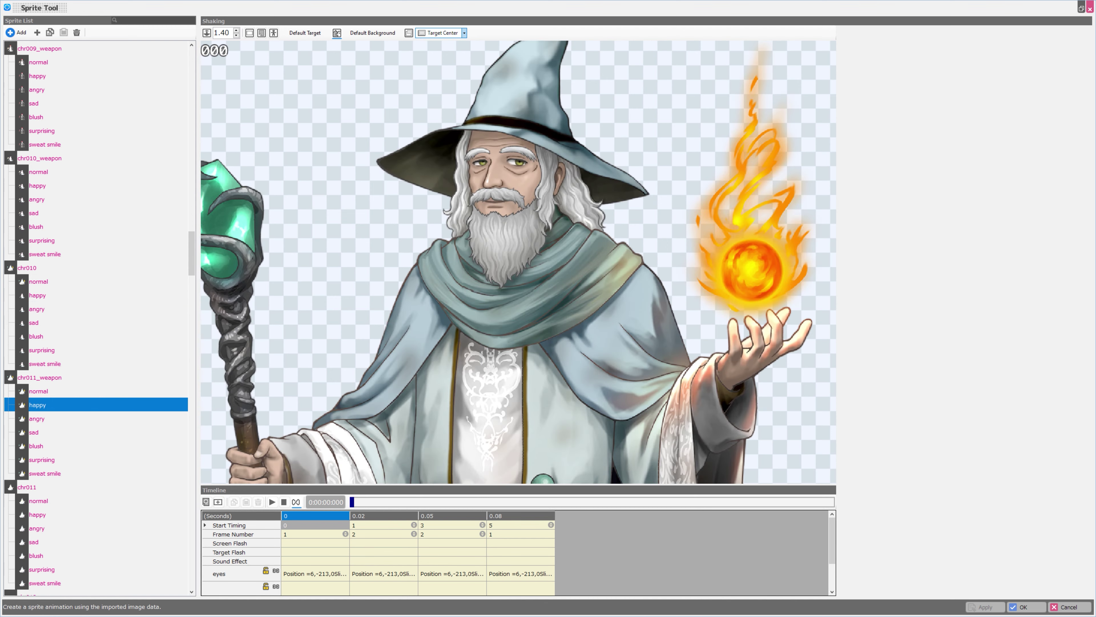
scroll(518, 262, "down", 3)
left_click(42, 460)
scroll(42, 460, "down", 3)
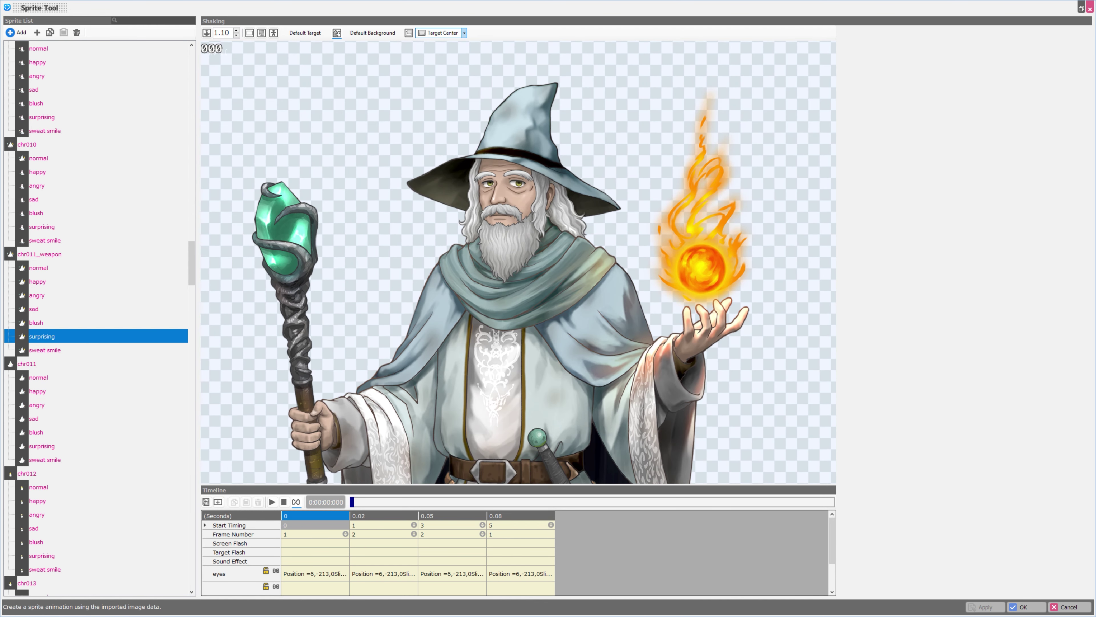
left_click(38, 377)
left_click(33, 418)
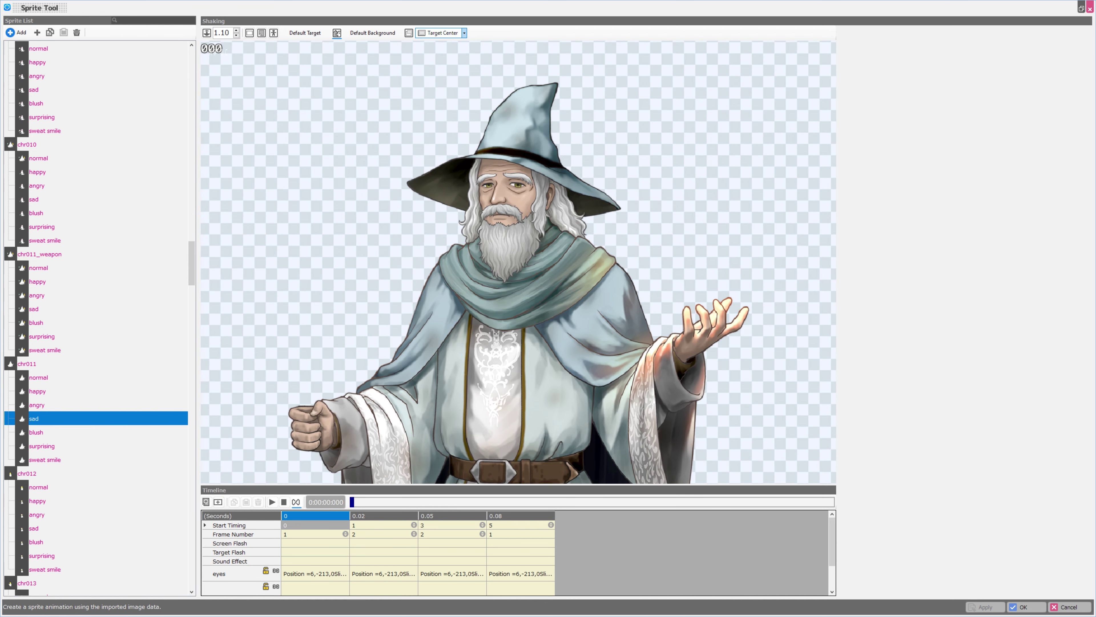
- Preview the normal motion of chr012 and the angry motion of chr013_animal
scroll(99, 318, "down", 3)
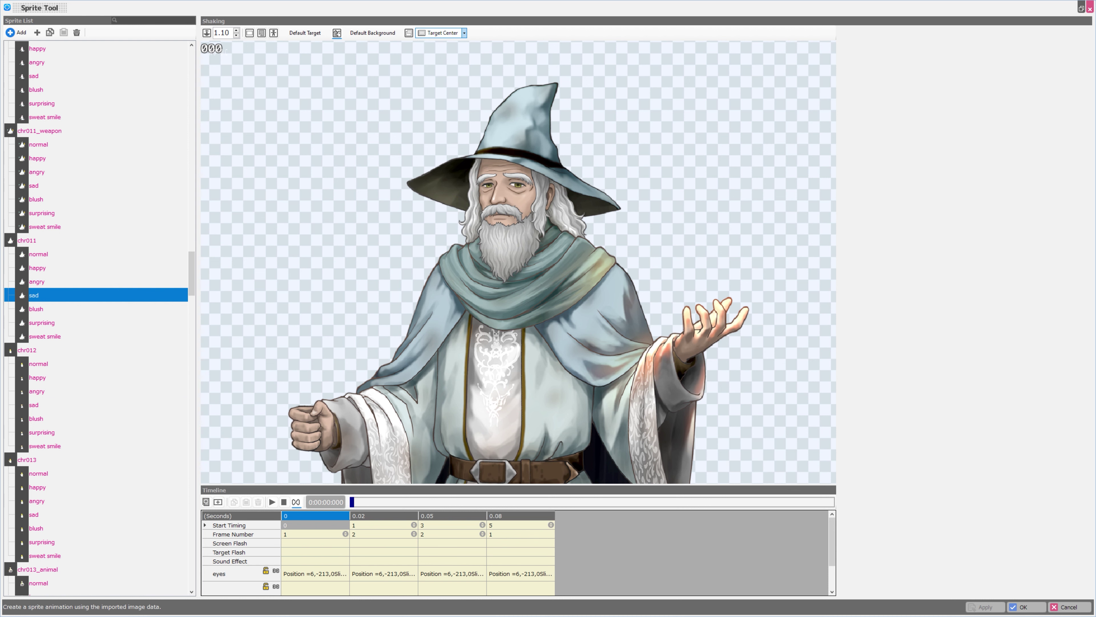
left_click(38, 364)
scroll(519, 262, "down", 2)
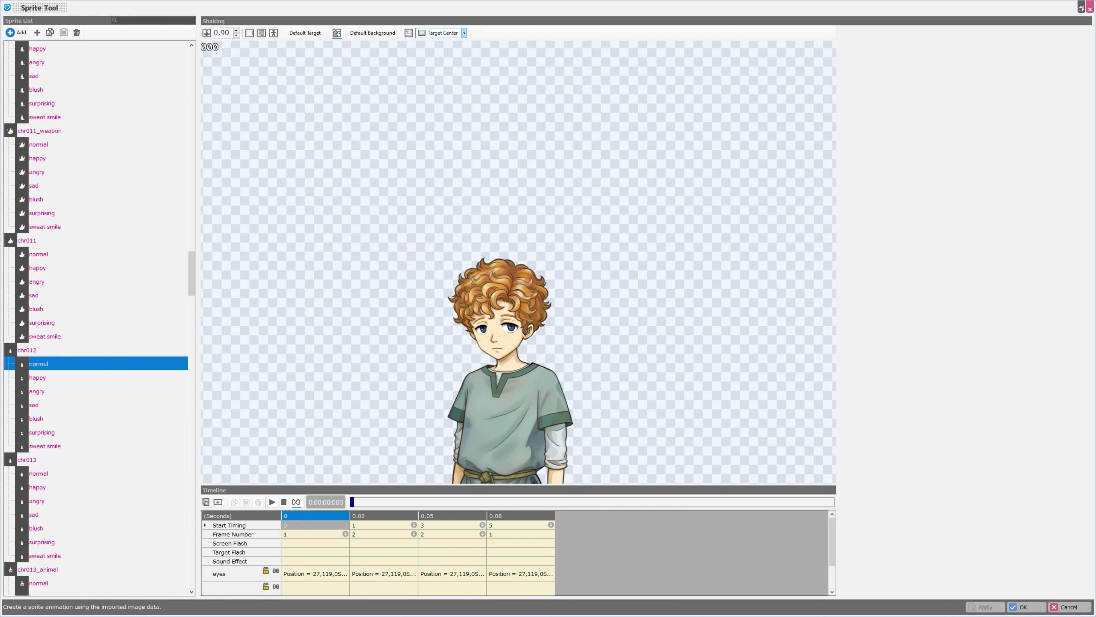
scroll(519, 262, "down", 2)
scroll(518, 262, "up", 5)
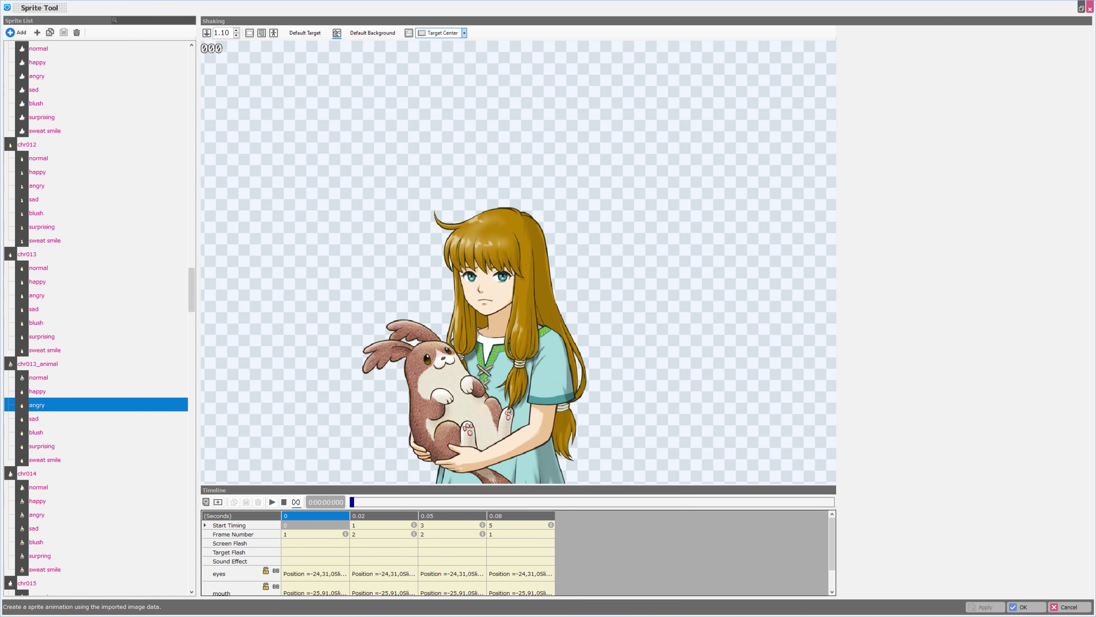
scroll(100, 318, "down", 3)
scroll(99, 336, "down", 4)
- Preview the angry, sad and blush motions of chr015 and the sad and blush motions of chr017
left_click(37, 336)
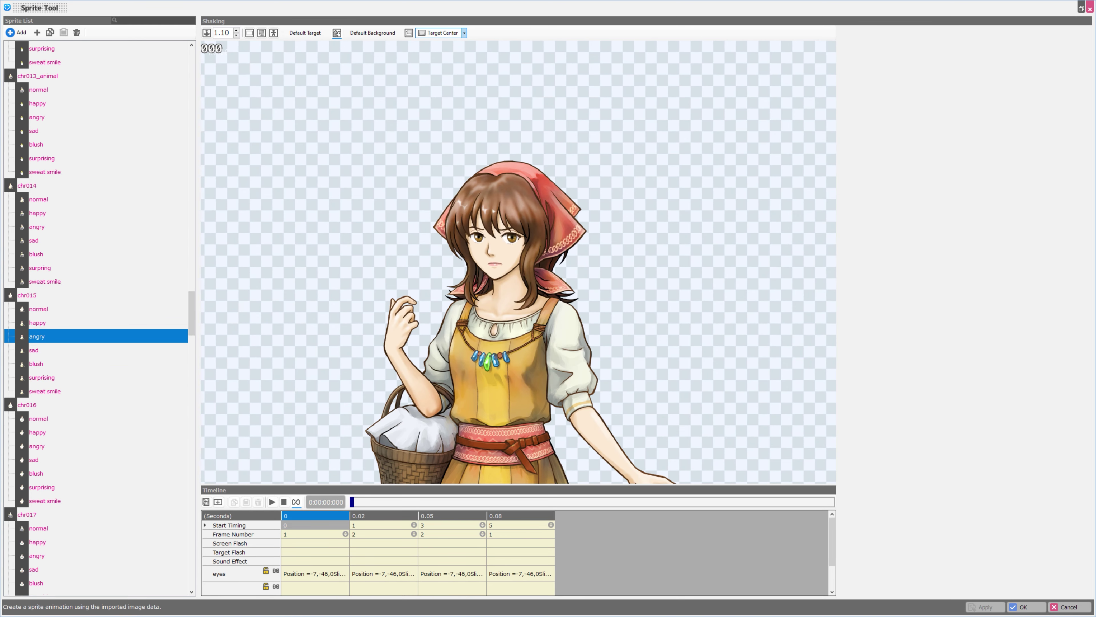
left_click(37, 350)
left_click(37, 364)
scroll(99, 363, "down", 4)
scroll(37, 345, "down", 2)
left_click(37, 323)
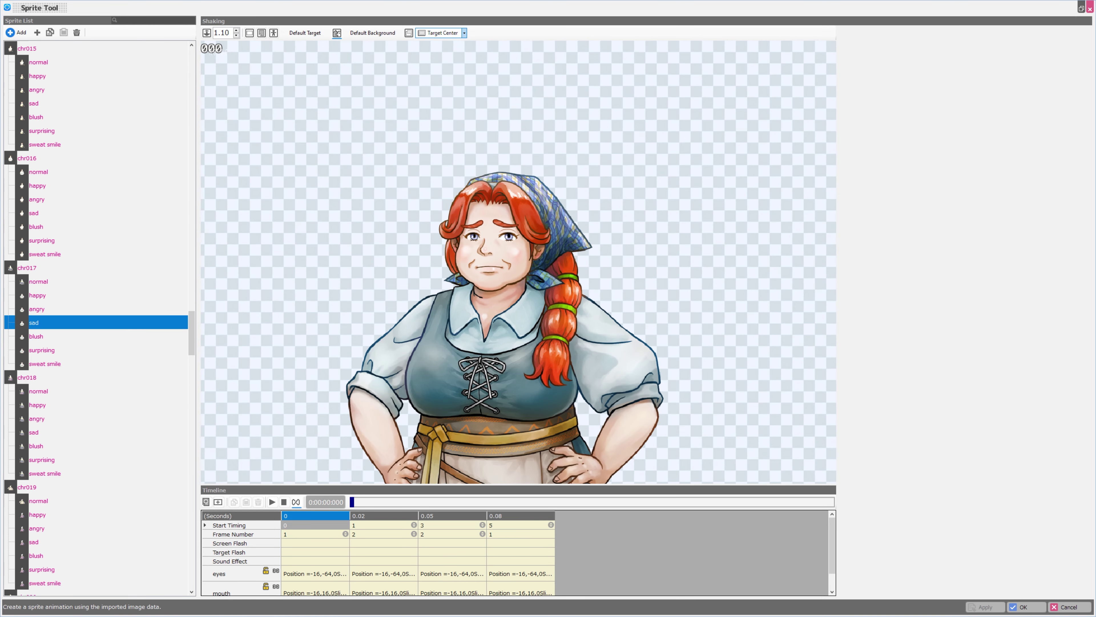
left_click(37, 336)
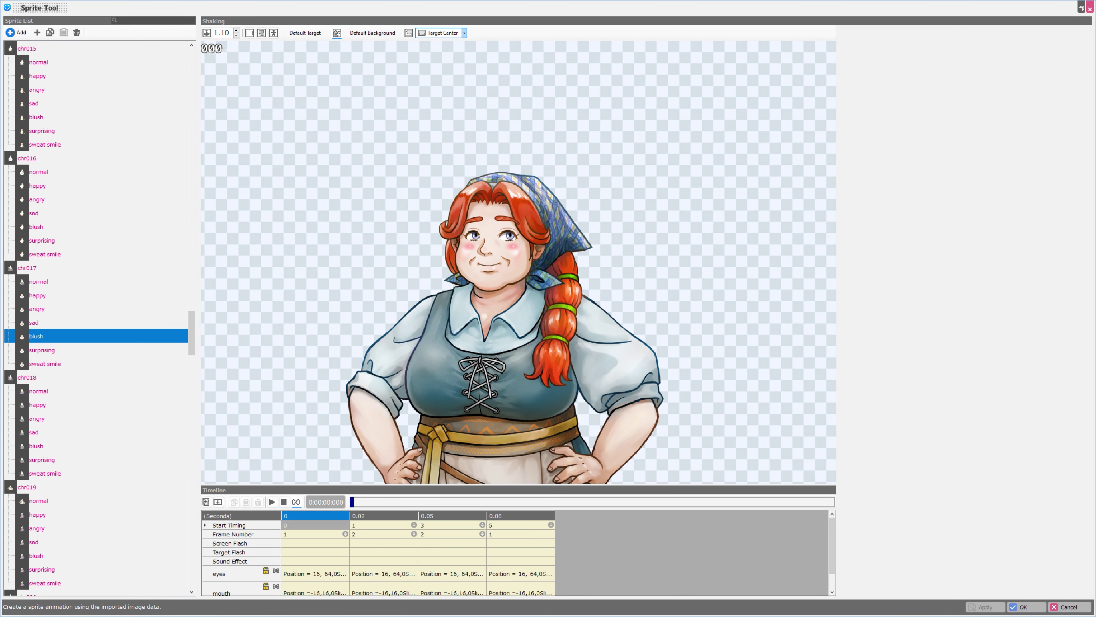
- Preview sample motions of chr021 and chr022, and the happy and blush motions of chr023
scroll(38, 336, "down", 13)
left_click(37, 240)
left_click(37, 295)
left_click(37, 336)
scroll(37, 336, "down", 2)
left_click(37, 336)
left_click(37, 377)
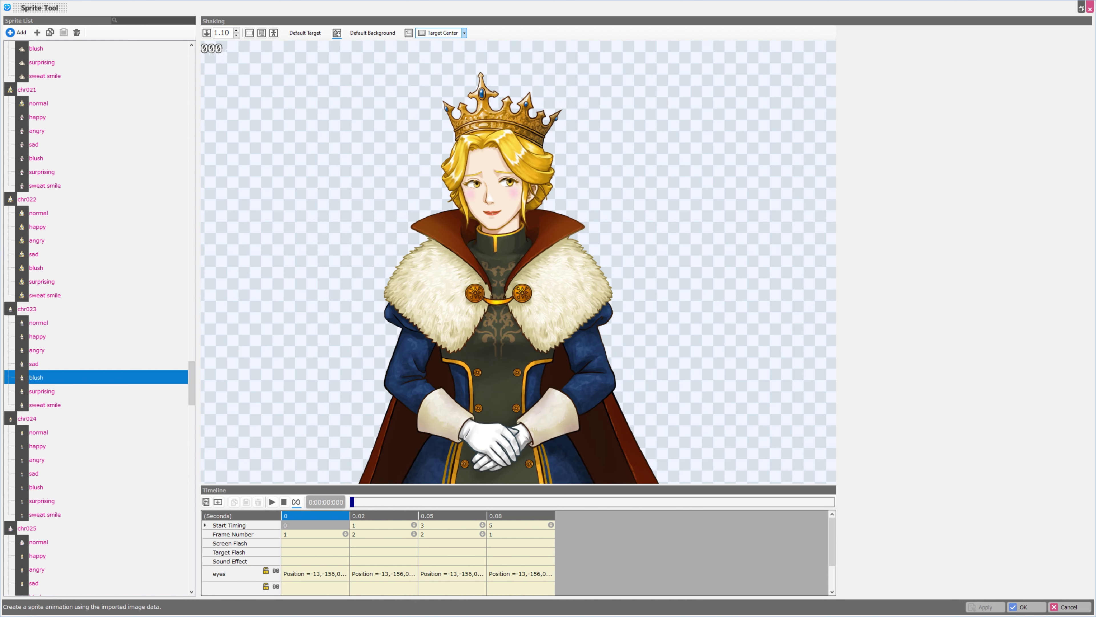
- Preview motions of the characters following chr023, including chr029's normal motion and the happy motions of chr030 and chr031
scroll(99, 318, "down", 8)
left_click(36, 198)
scroll(99, 318, "down", 8)
left_click(36, 199)
left_click(36, 308)
left_click(38, 185)
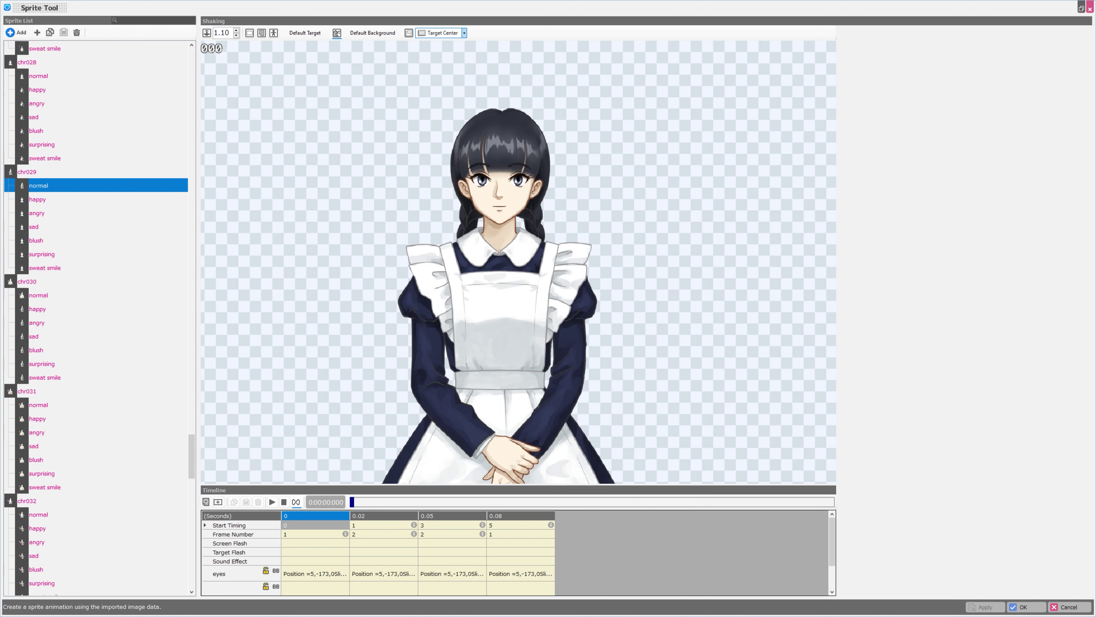
left_click(38, 309)
left_click(37, 419)
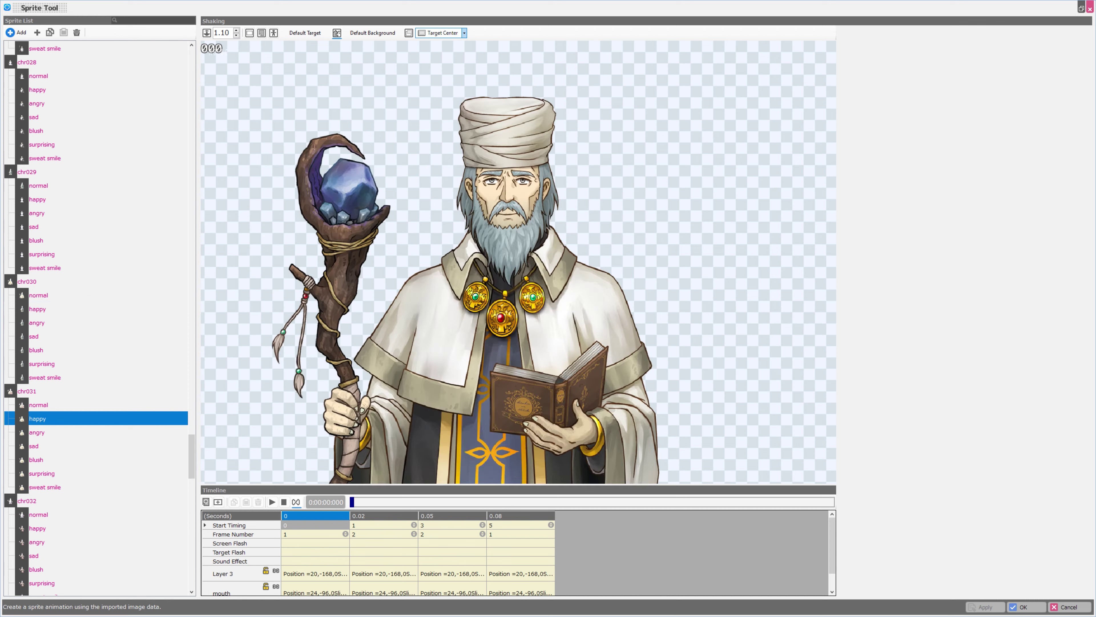
- Preview the angry and blush motions of chr032 and the blush motion of chr033
left_click(37, 542)
scroll(37, 541, "down", 7)
left_click(37, 281)
scroll(36, 281, "down", 4)
left_click(36, 226)
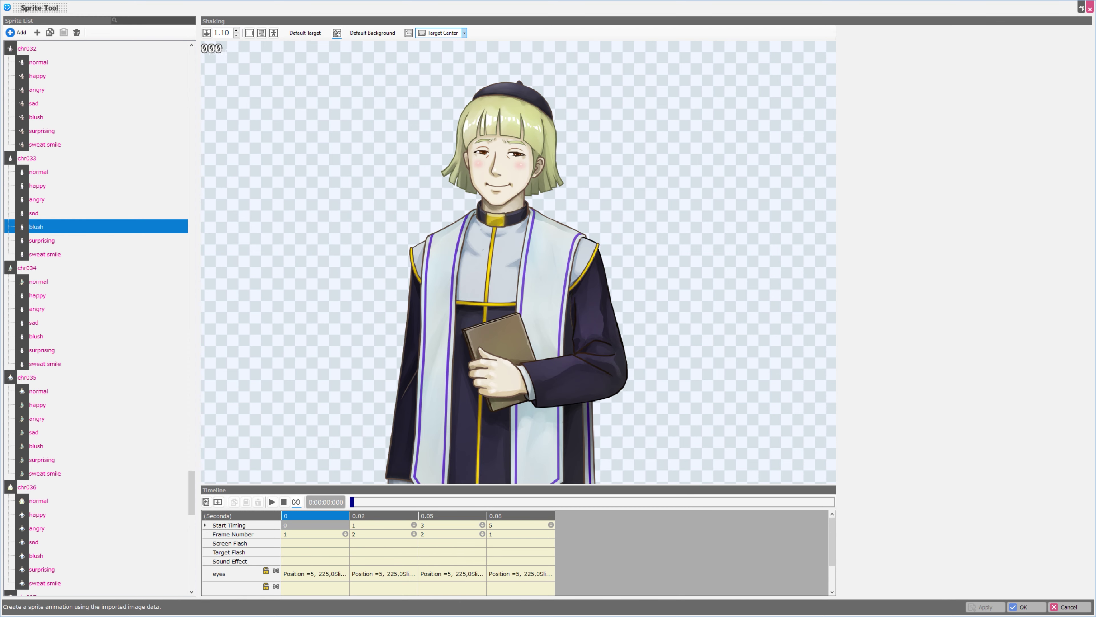
- Preview the normal motion of chr034 and the happy motions of chr035, chr036 and chr037
left_click(38, 281)
scroll(38, 282, "down", 2)
scroll(38, 199, "down", 3)
left_click(38, 199)
scroll(38, 199, "down", 2)
left_click(37, 227)
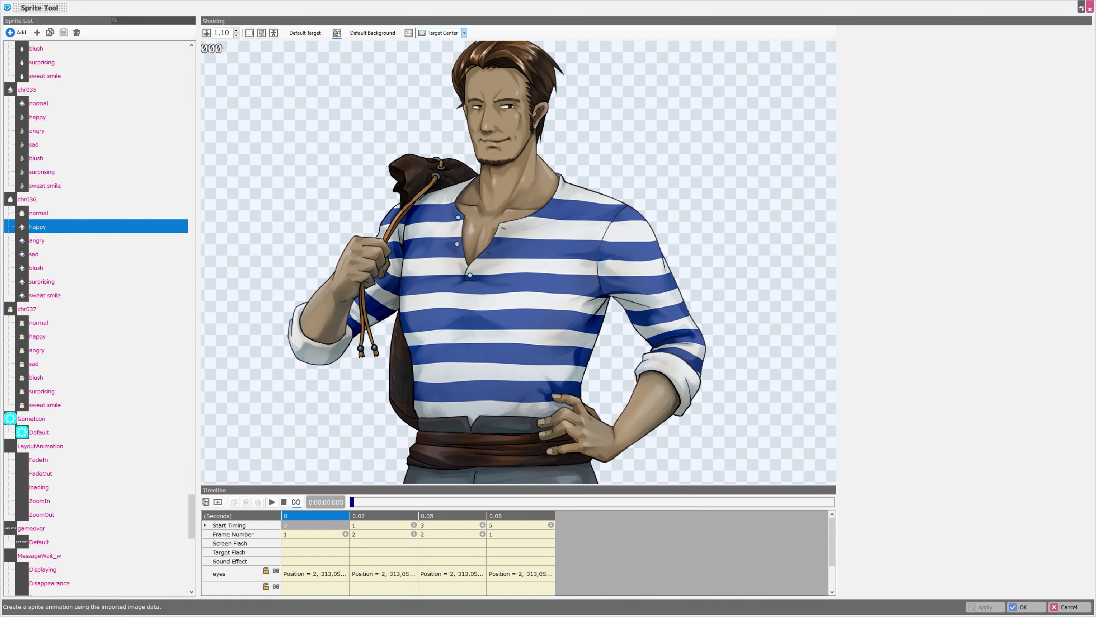
left_click(37, 336)
- View the gameover sprite's Default motion at different preview zoom levels
scroll(38, 336, "down", 3)
scroll(39, 336, "down", 2)
left_click(38, 337)
scroll(518, 262, "up", 13)
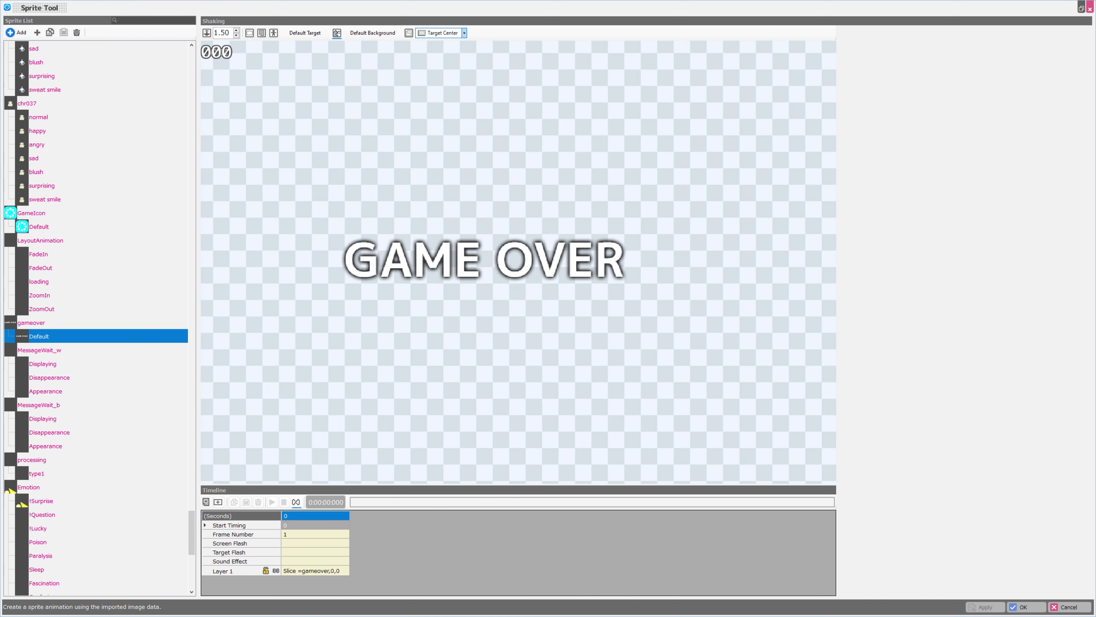
scroll(518, 262, "down", 5)
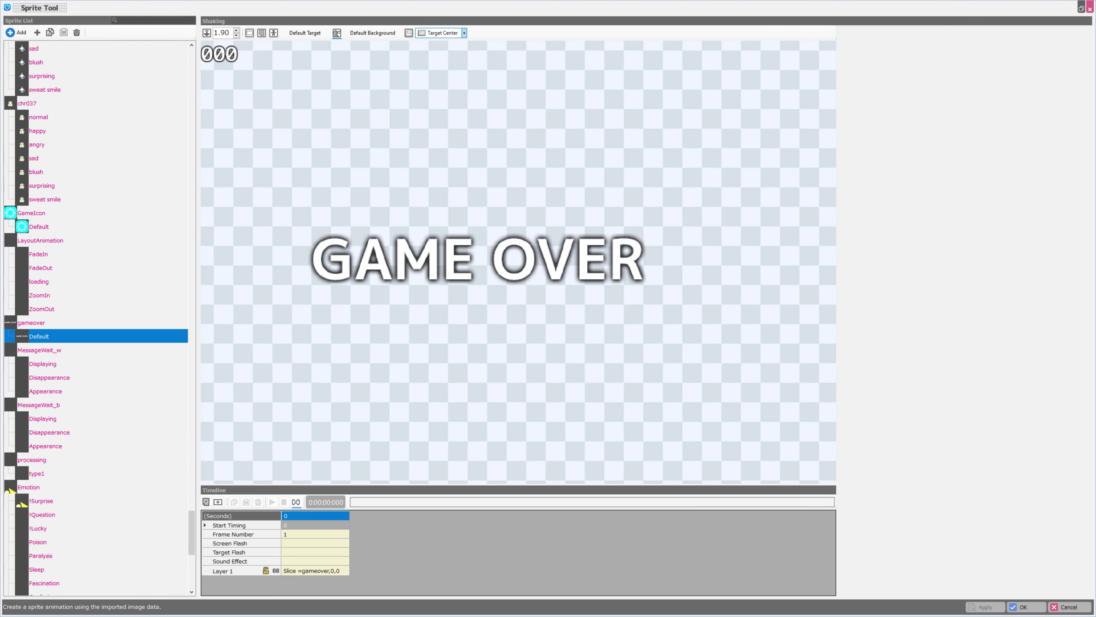
scroll(519, 262, "down", 3)
- Play back the !Surprise motion of the Emotion sprite and inspect it in the preview
scroll(41, 336, "down", 4)
left_click(41, 337)
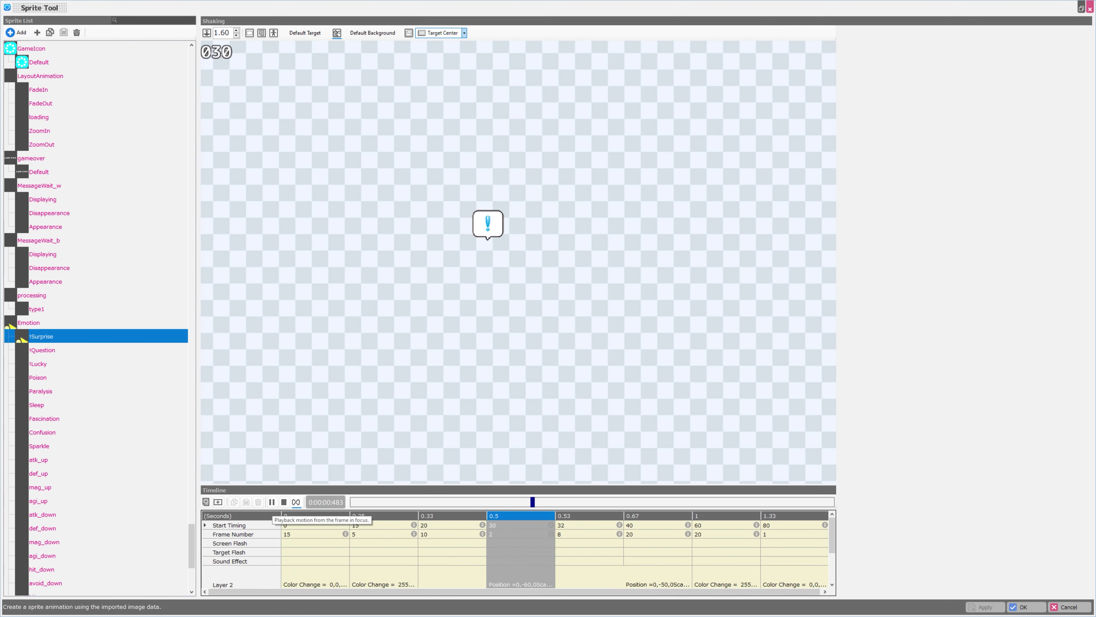
scroll(519, 262, "up", 11)
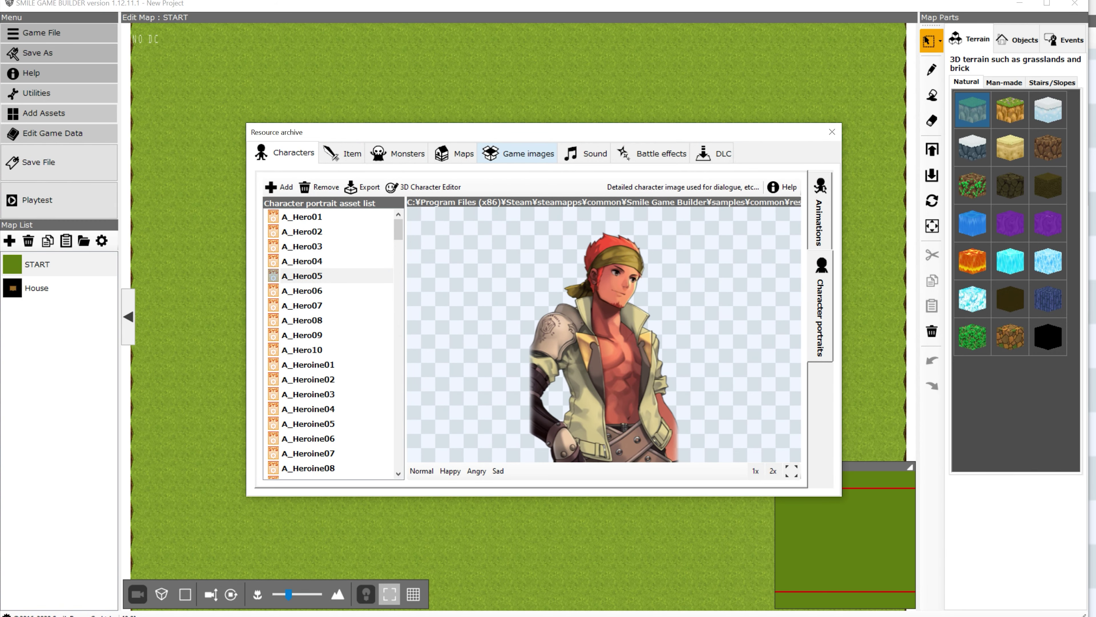
- Show the image assets of the Game images category in Smile Game Builder's resource archive
left_click(518, 154)
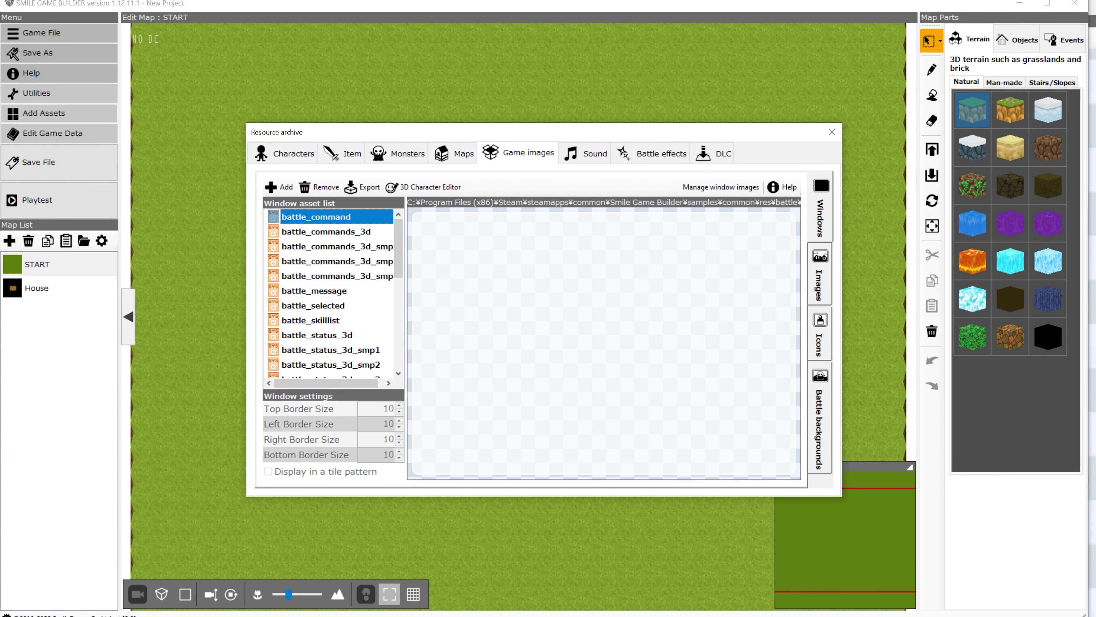
left_click(820, 276)
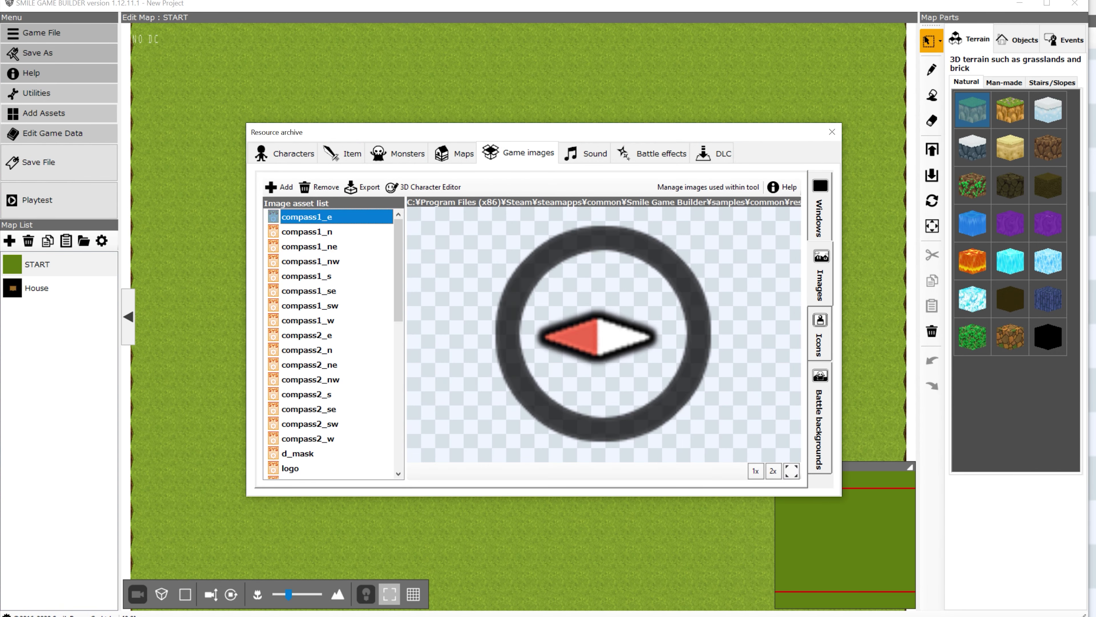